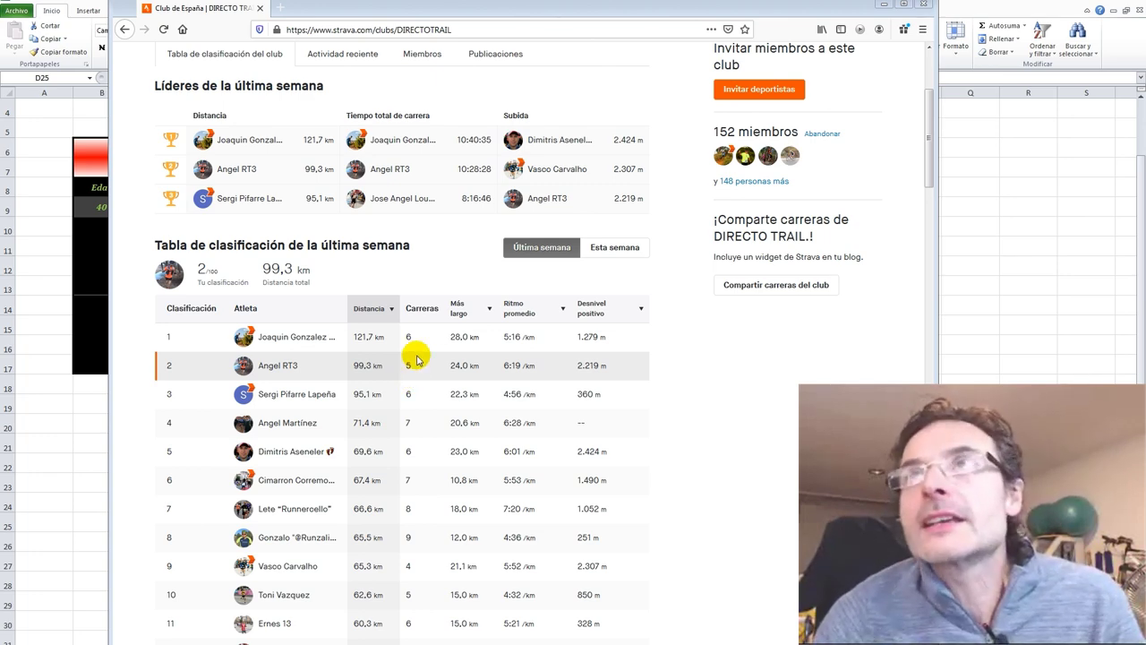
Step: Bring up the DIRECTO TRAIL club page on Strava and view its leaderboard for this week and last week
drag(674, 18, 1145, 10)
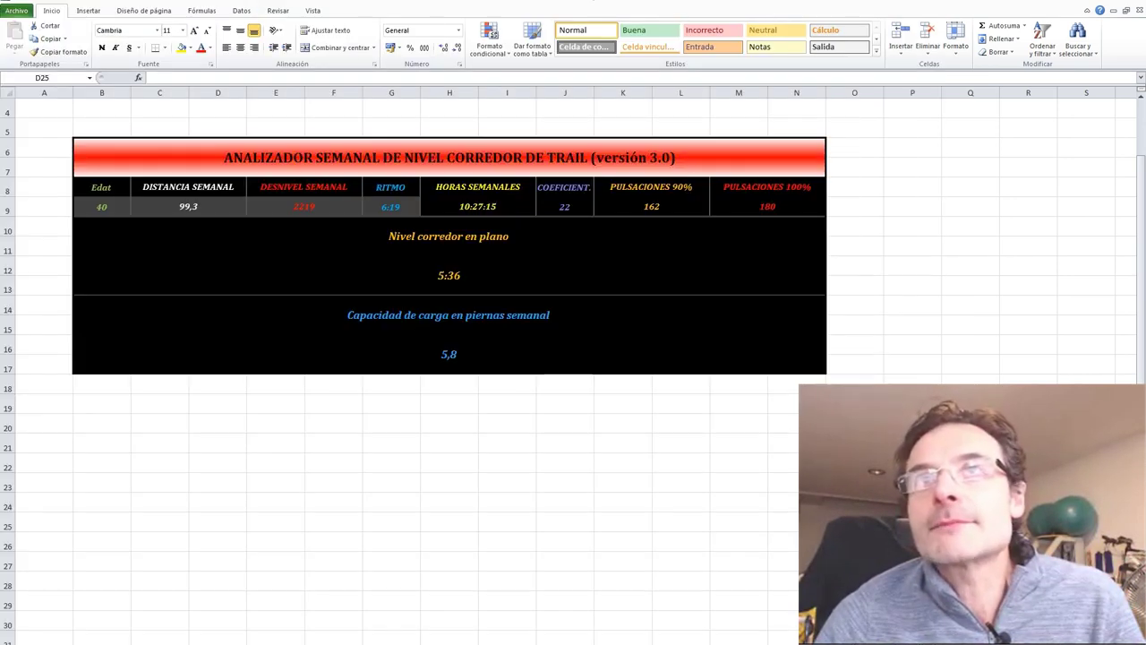
drag(0, 13, 594, 13)
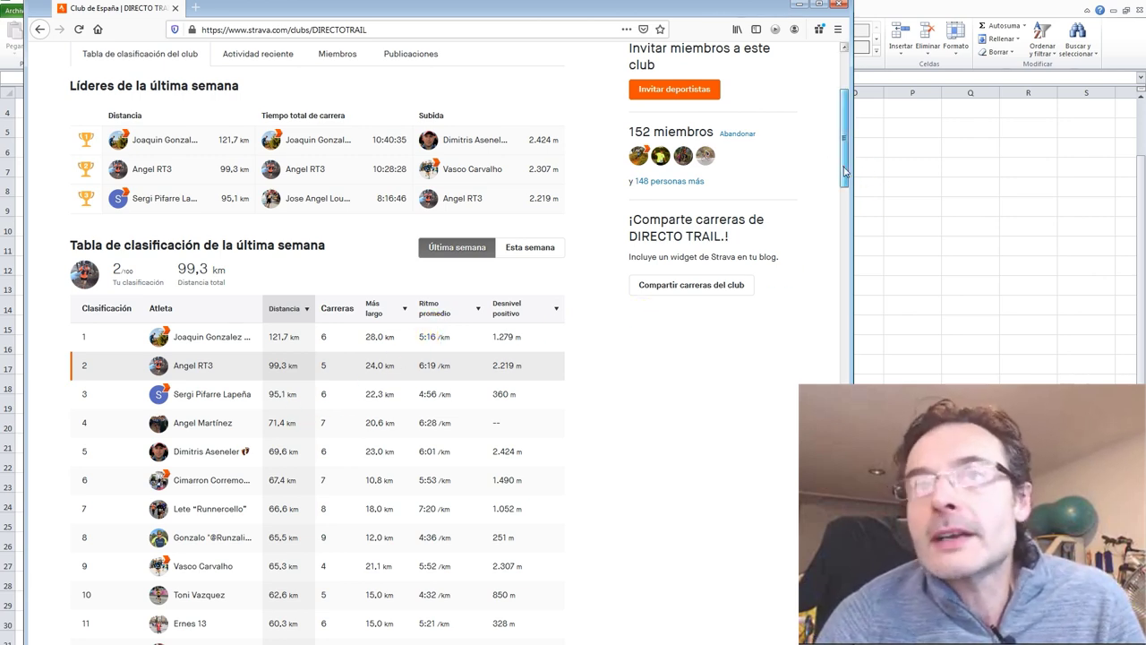
drag(843, 139, 893, 120)
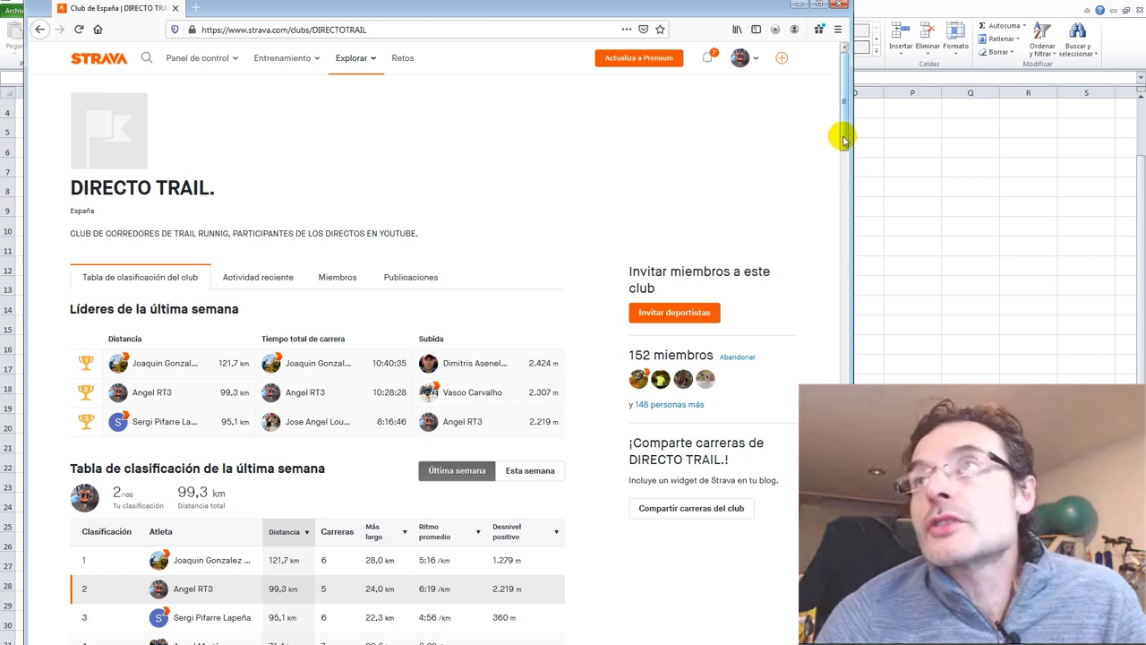
drag(844, 133, 849, 152)
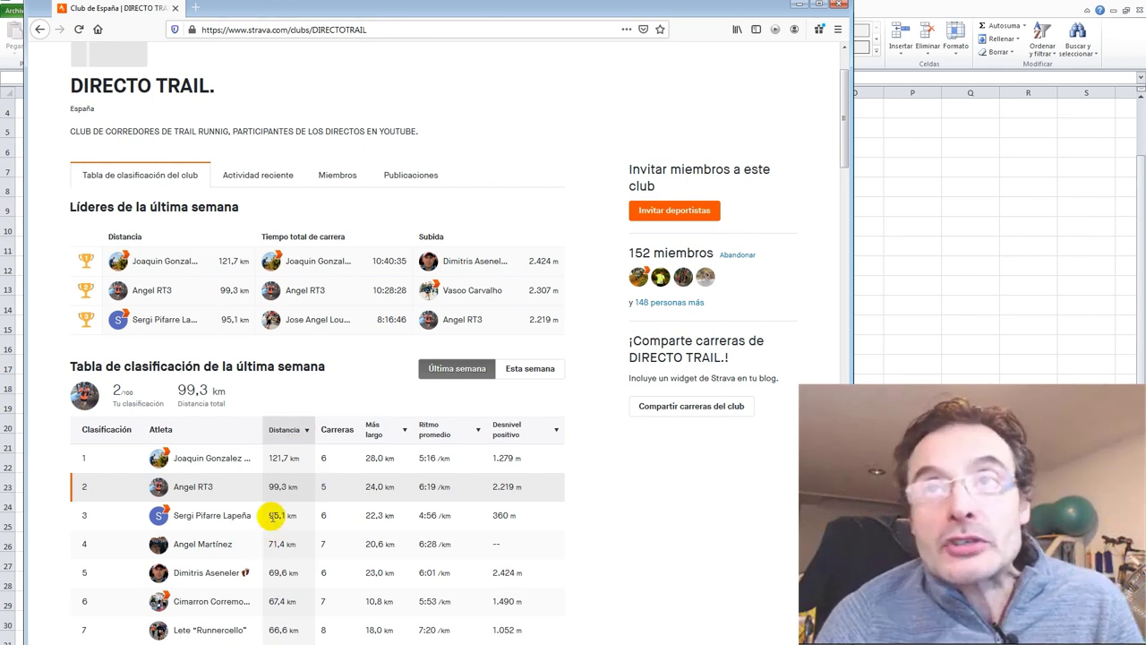
click(519, 371)
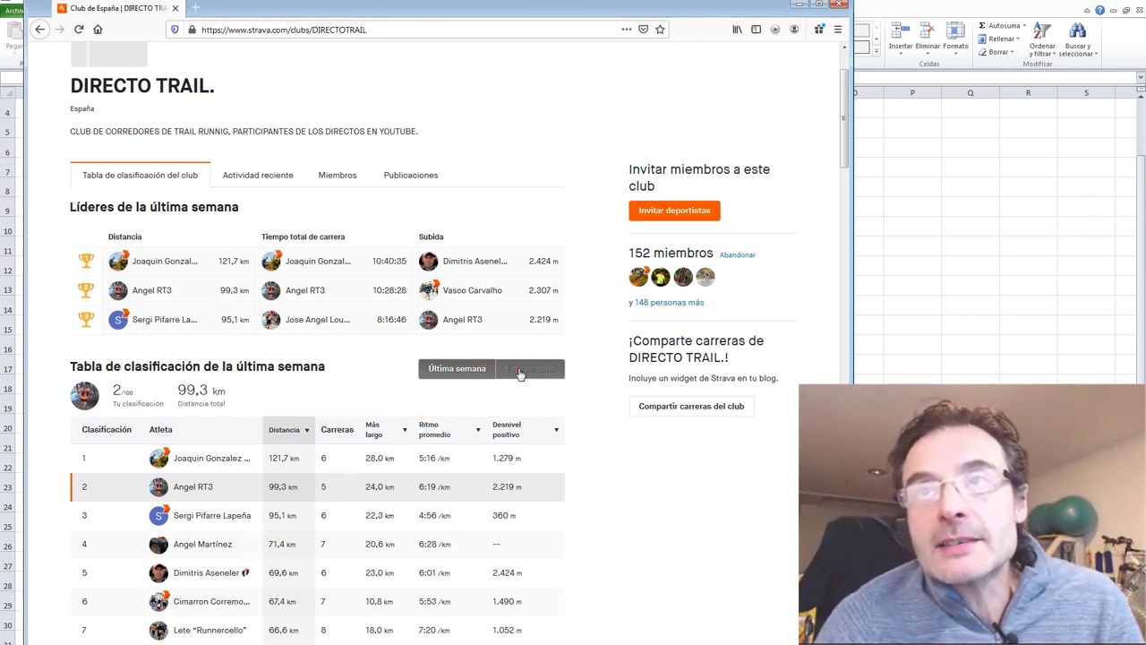
click(461, 368)
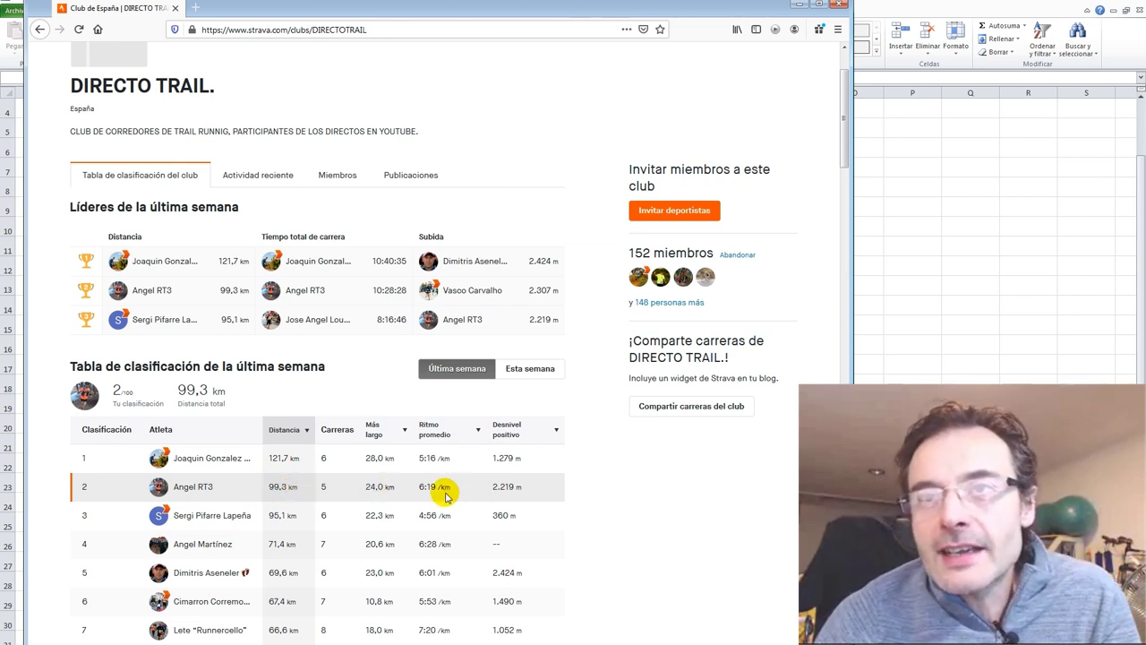
Step: Compare the highlighted athlete's average pace and elevation gain between last week's and this week's club leaderboards
drag(420, 486, 528, 495)
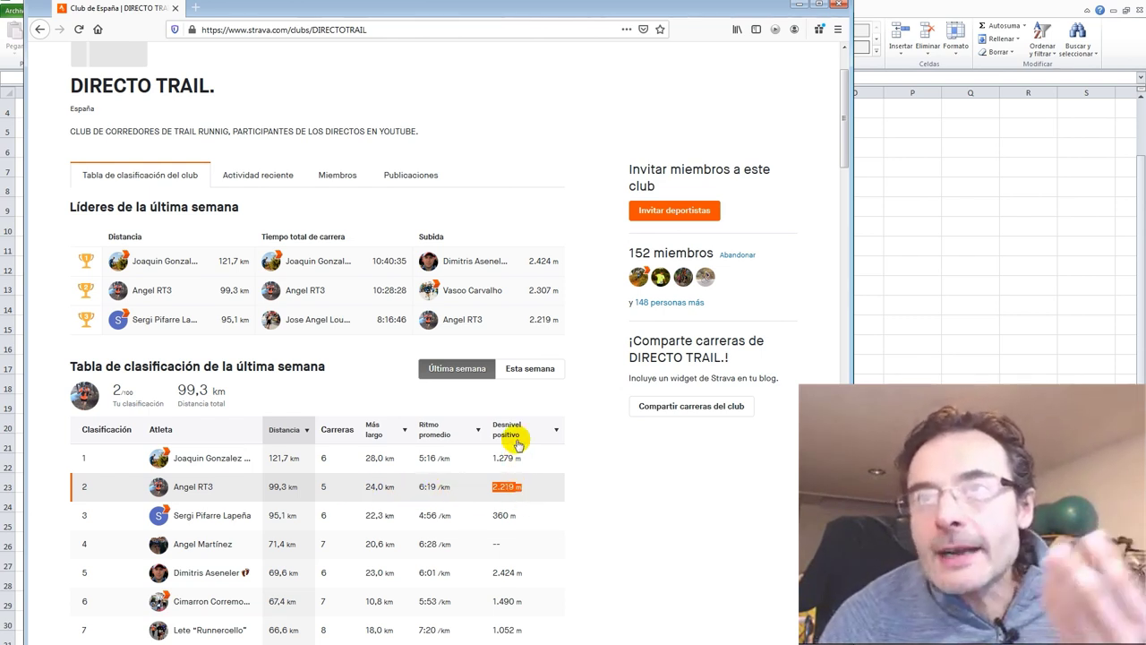
click(520, 373)
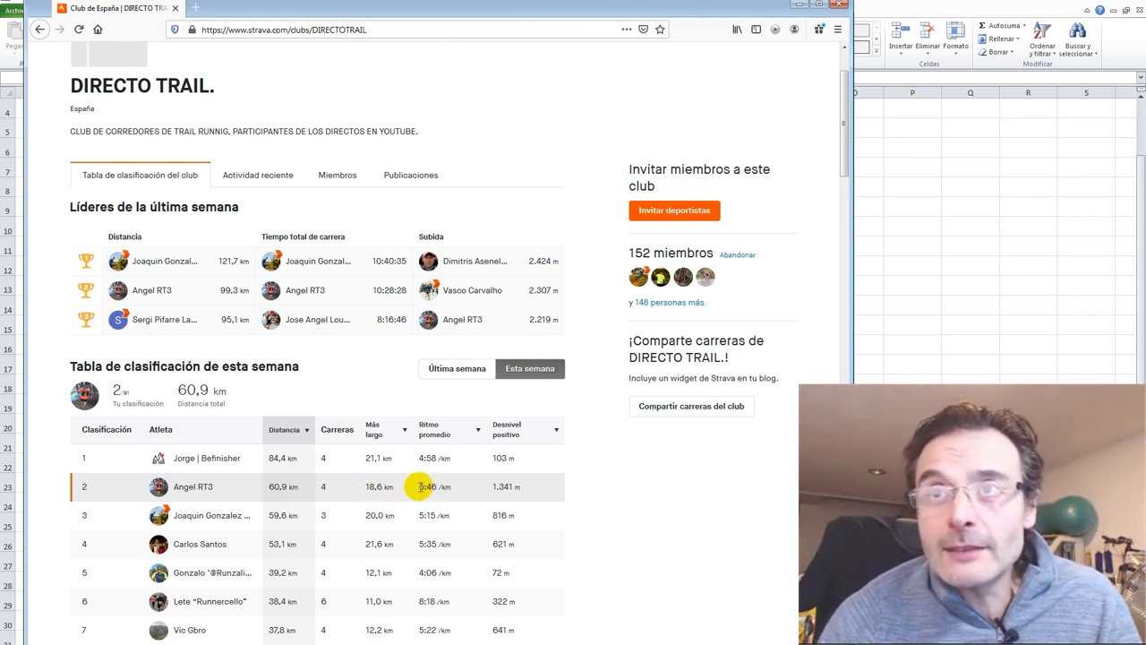
click(457, 369)
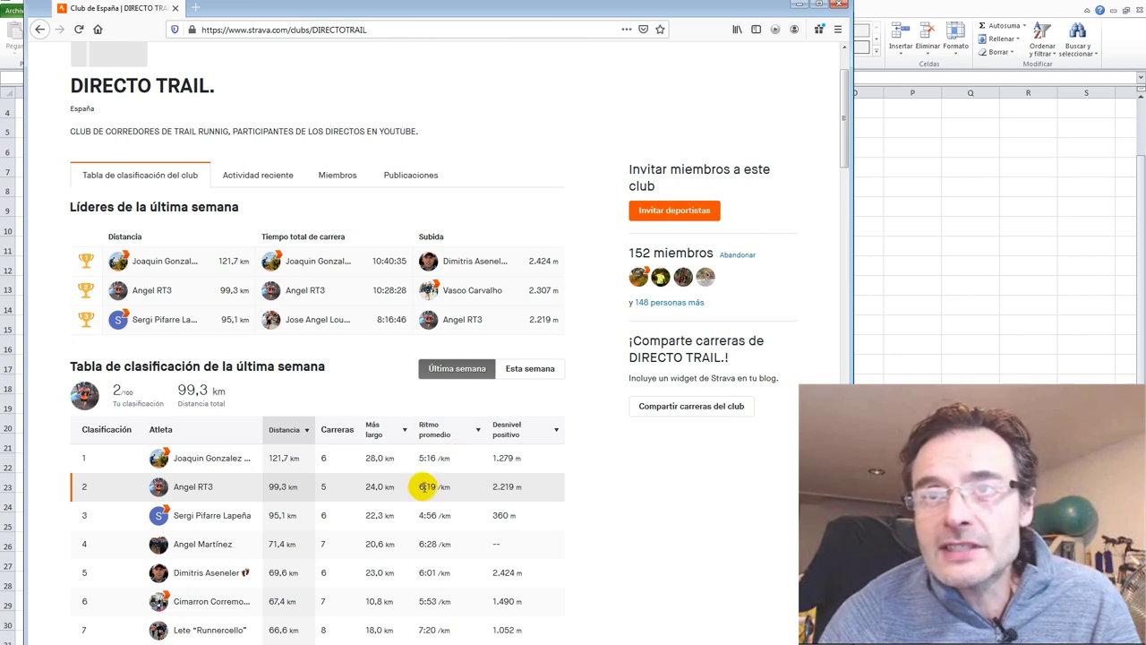
drag(419, 486, 448, 487)
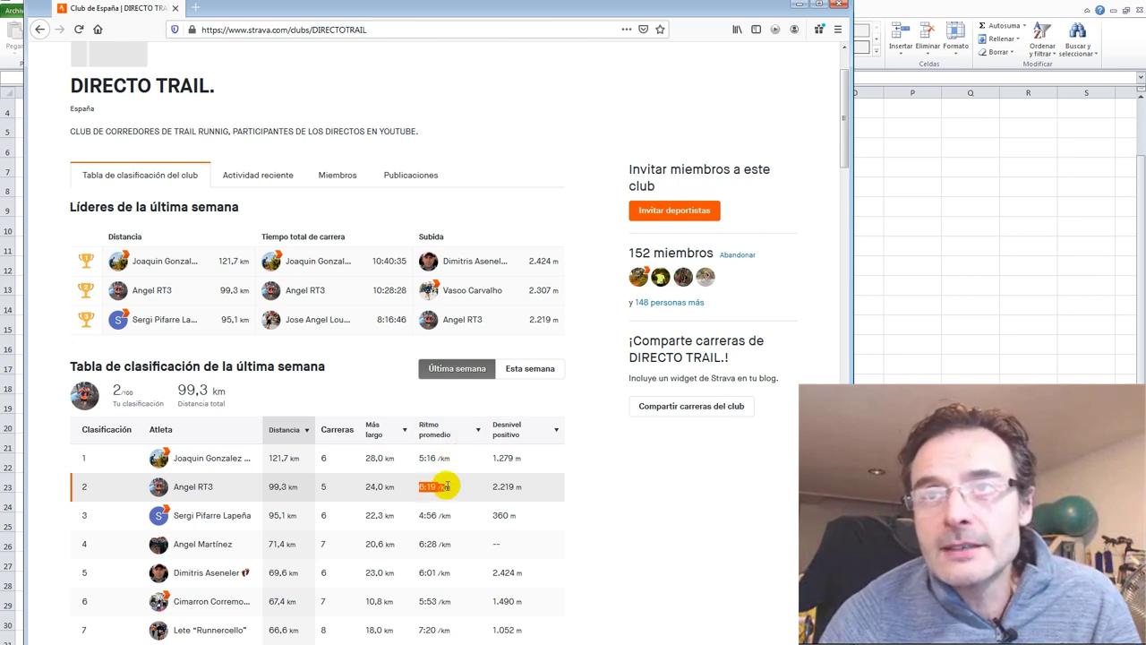
click(527, 369)
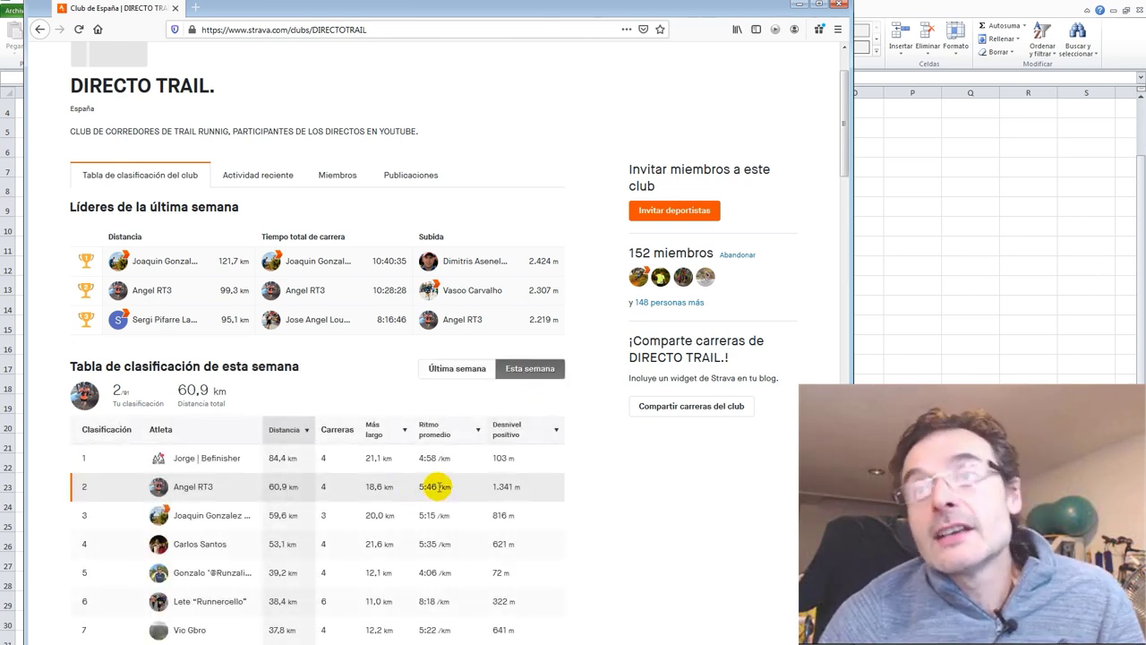
click(459, 369)
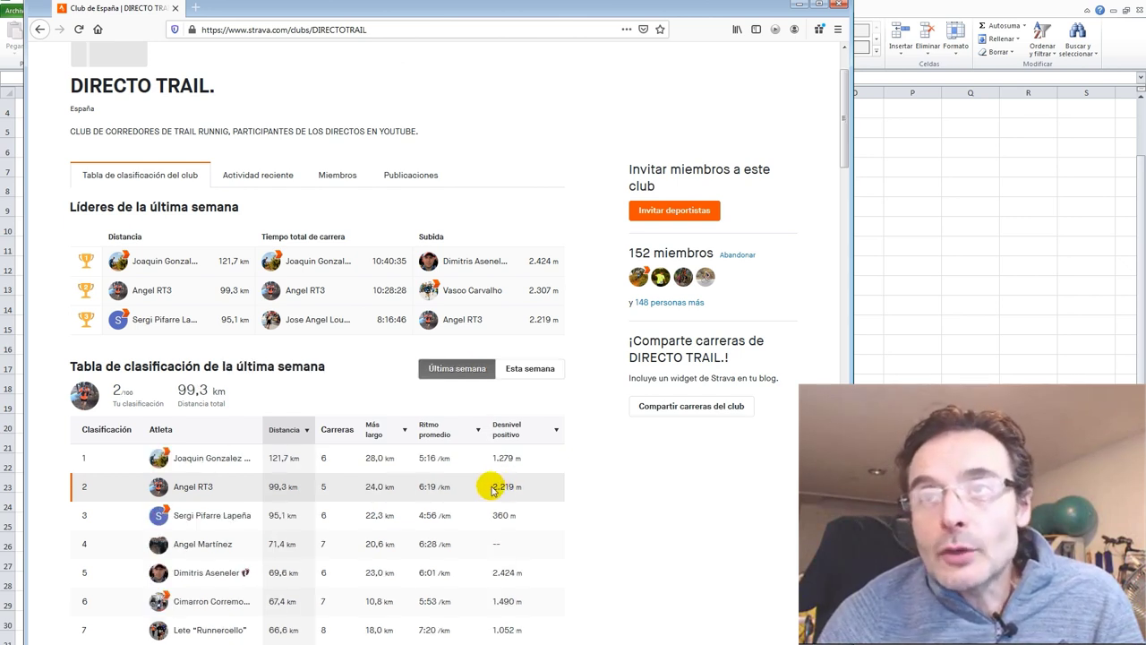
click(530, 370)
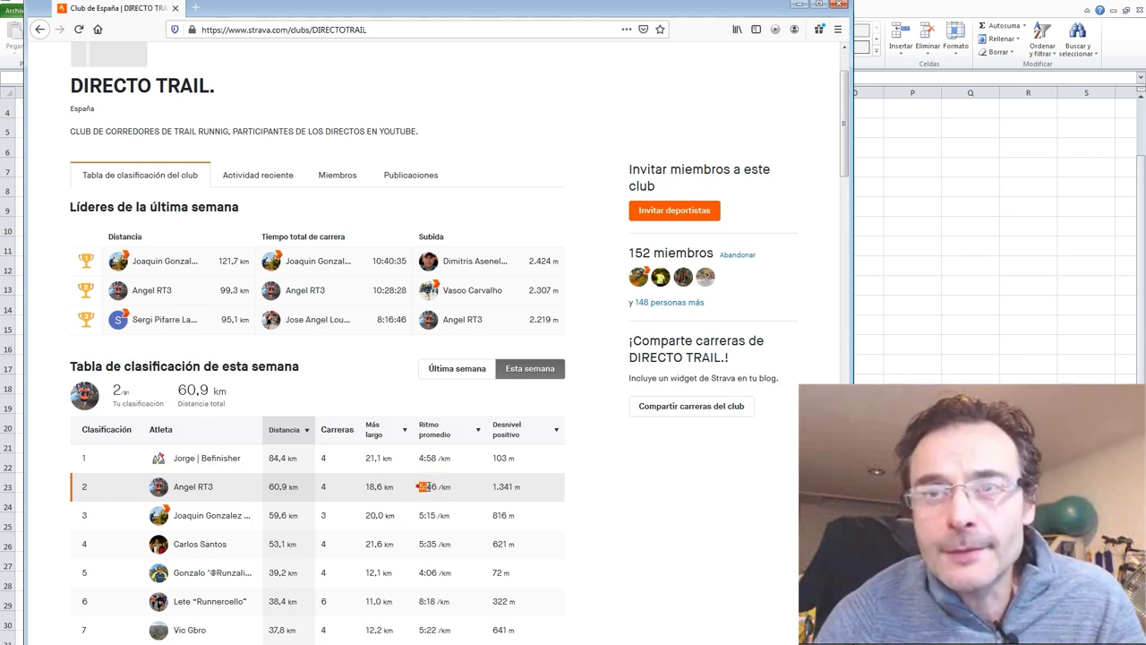
drag(418, 486, 454, 491)
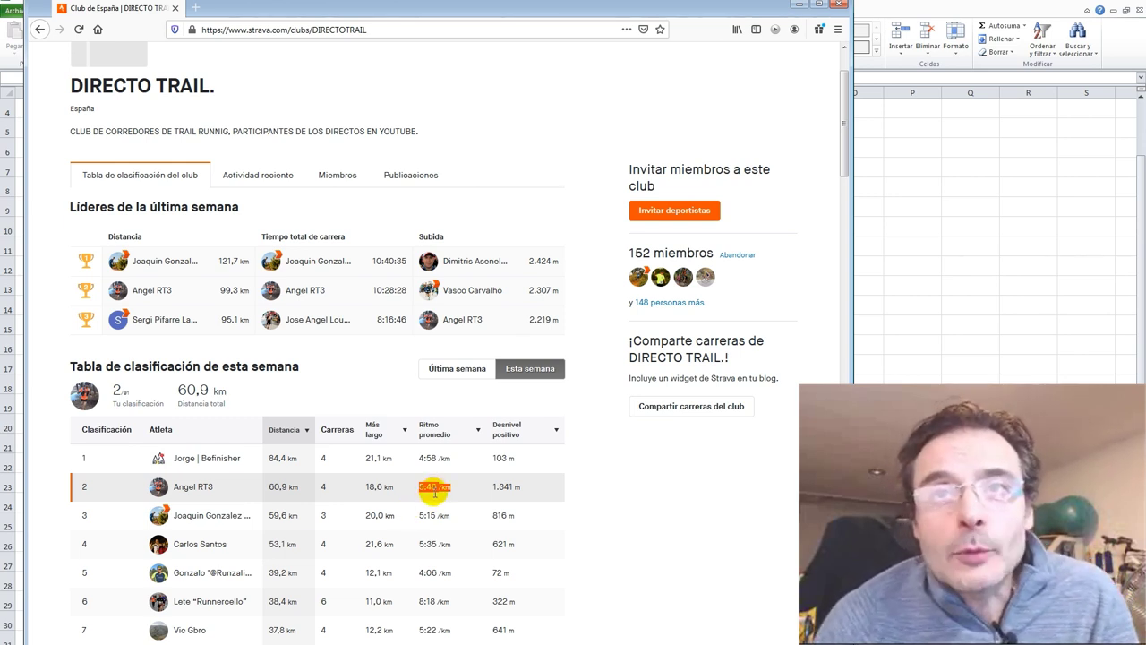
click(461, 370)
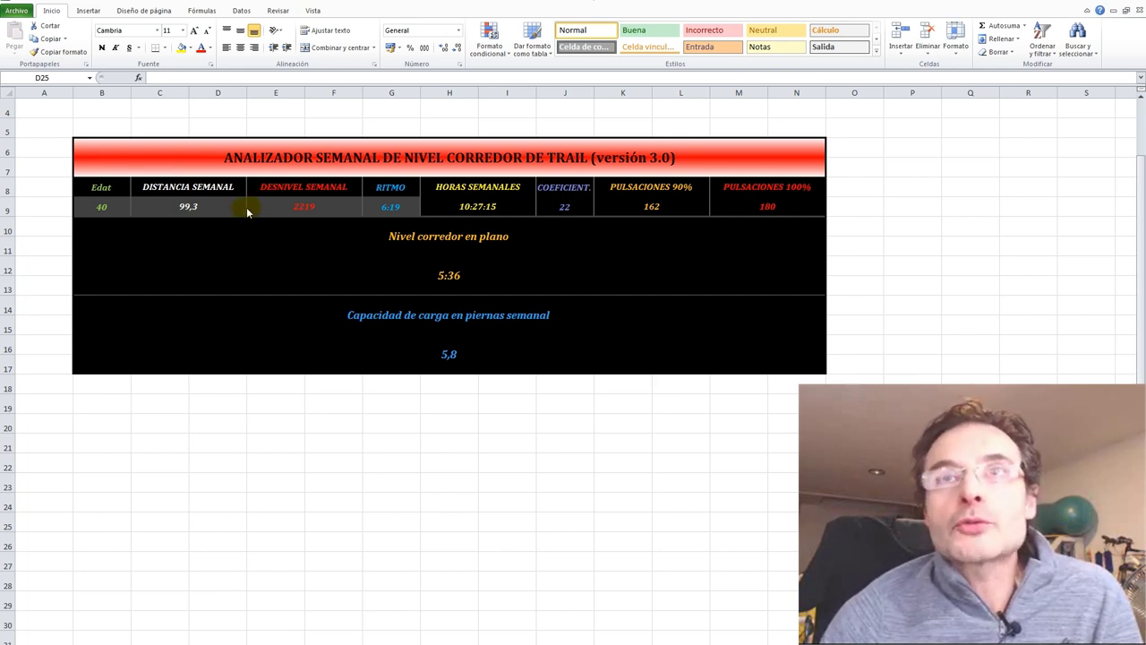
Step: In the Excel analyzer, set the weekly elevation gain (DESNIVEL SEMANAL) in E9 to 0
click(297, 207)
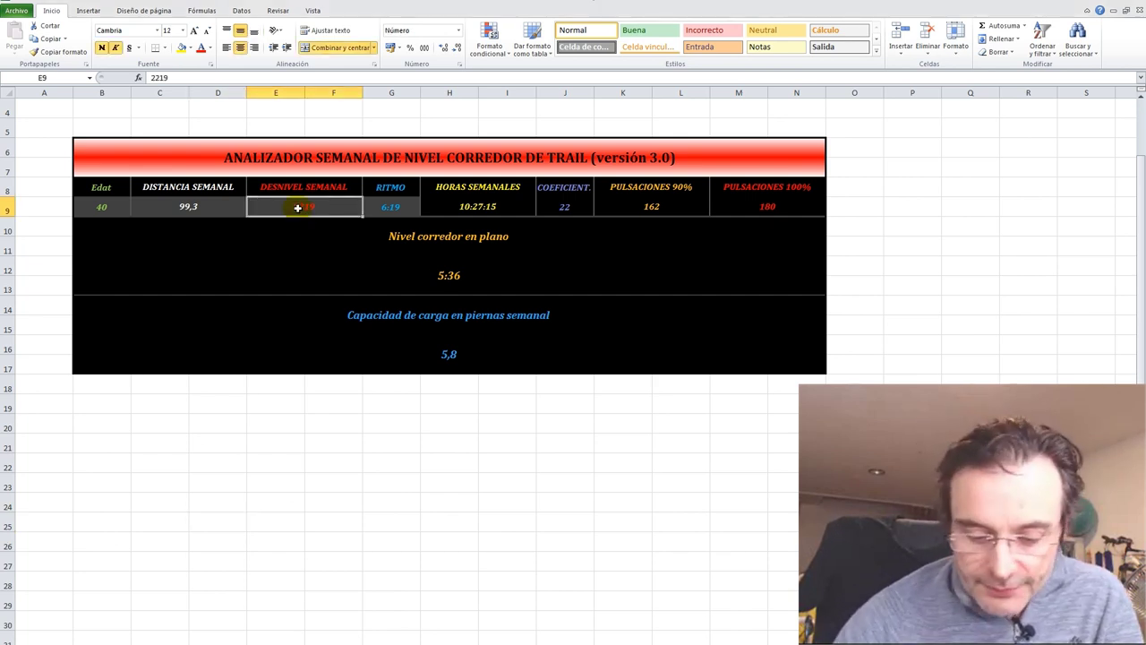
text(0)
key(Return)
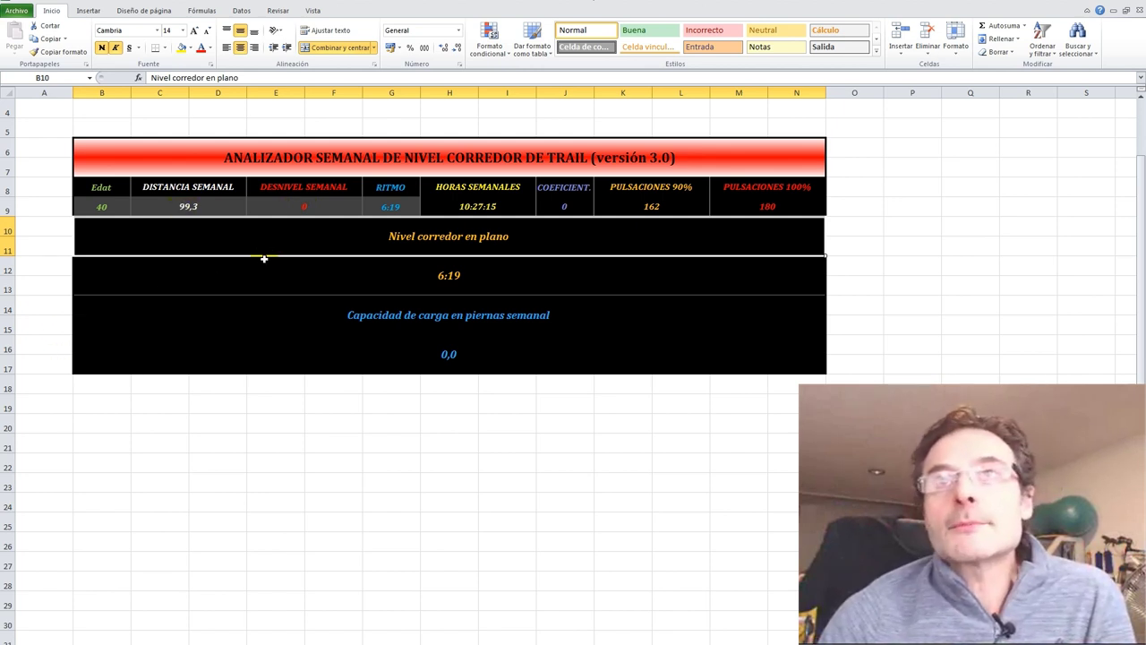
Step: Set the weekly elevation gain in E9 back to 2219
click(394, 206)
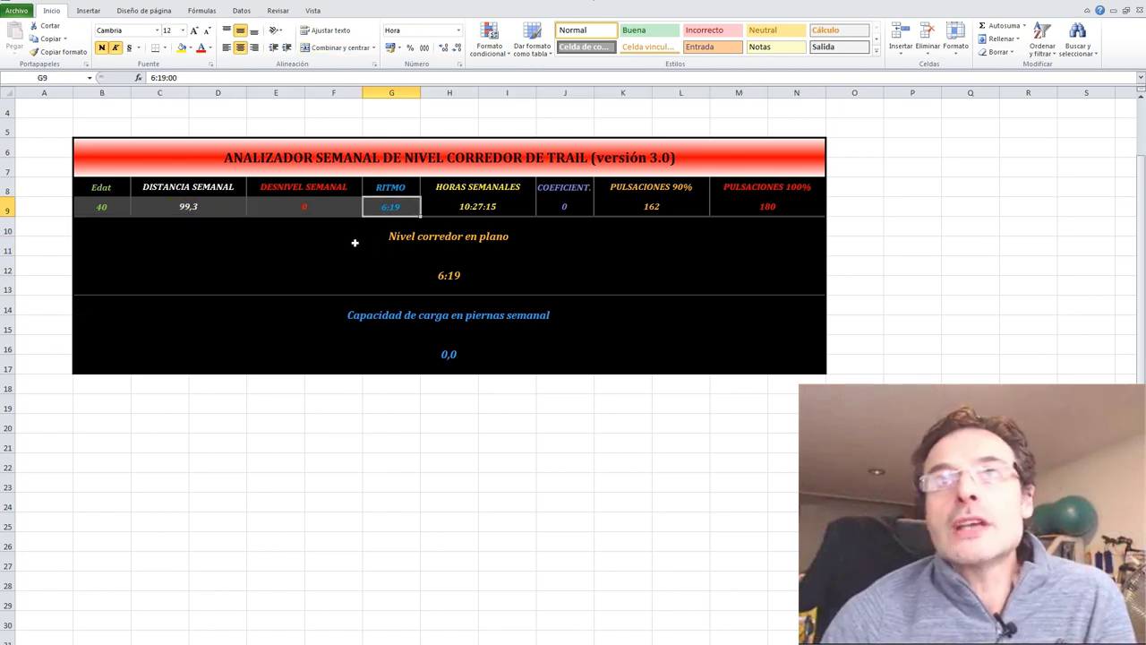
click(305, 208)
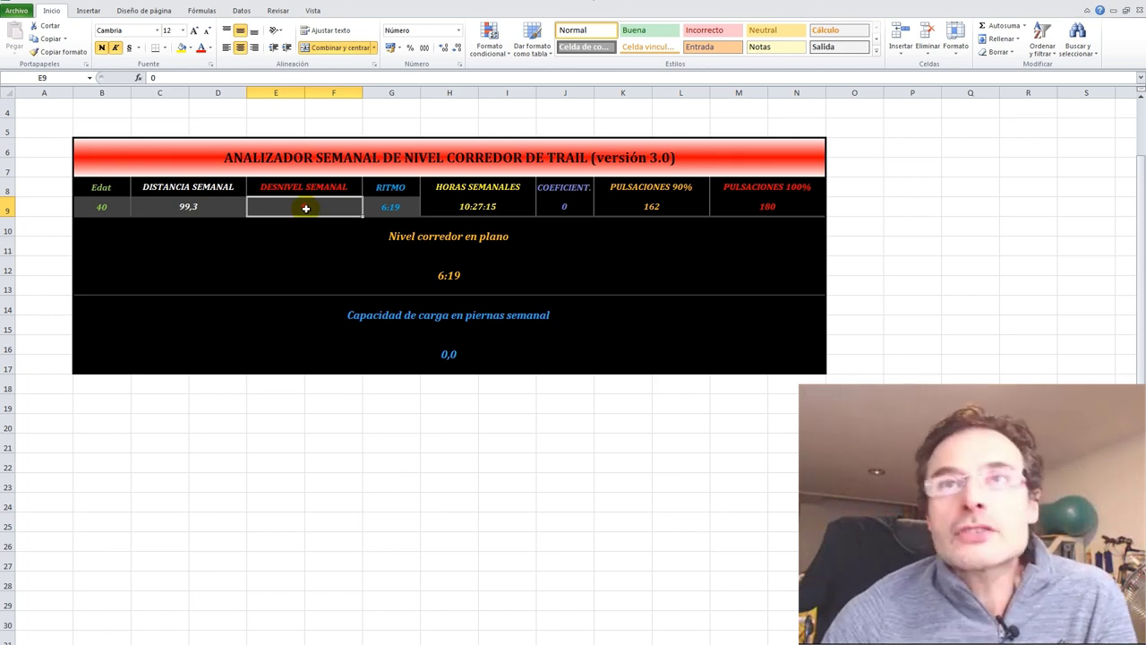
text(2219)
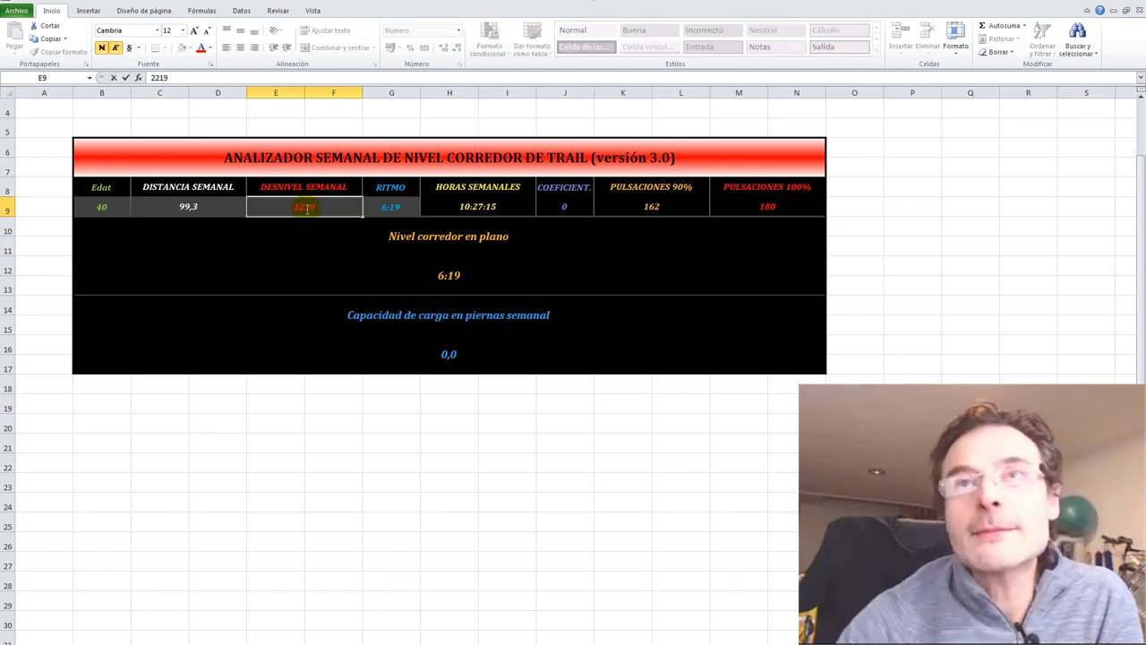
key(Return)
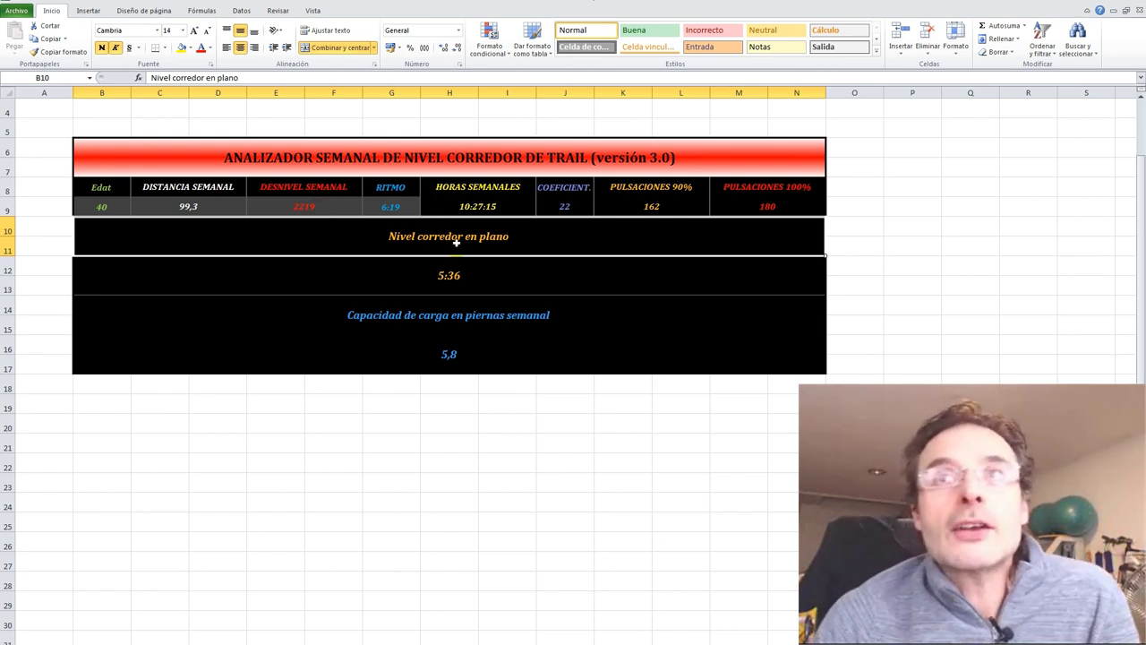
Step: Inspect the flat-terrain level formula in B12 together with the weekly elevation gain and pace cells it depends on
click(446, 278)
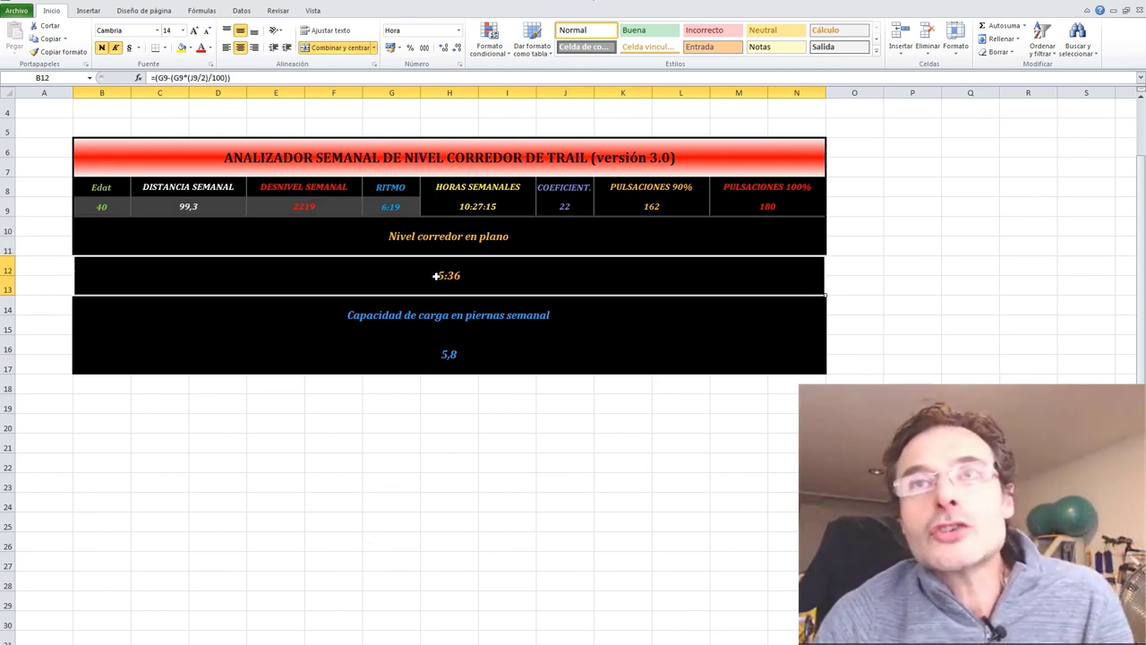
click(307, 206)
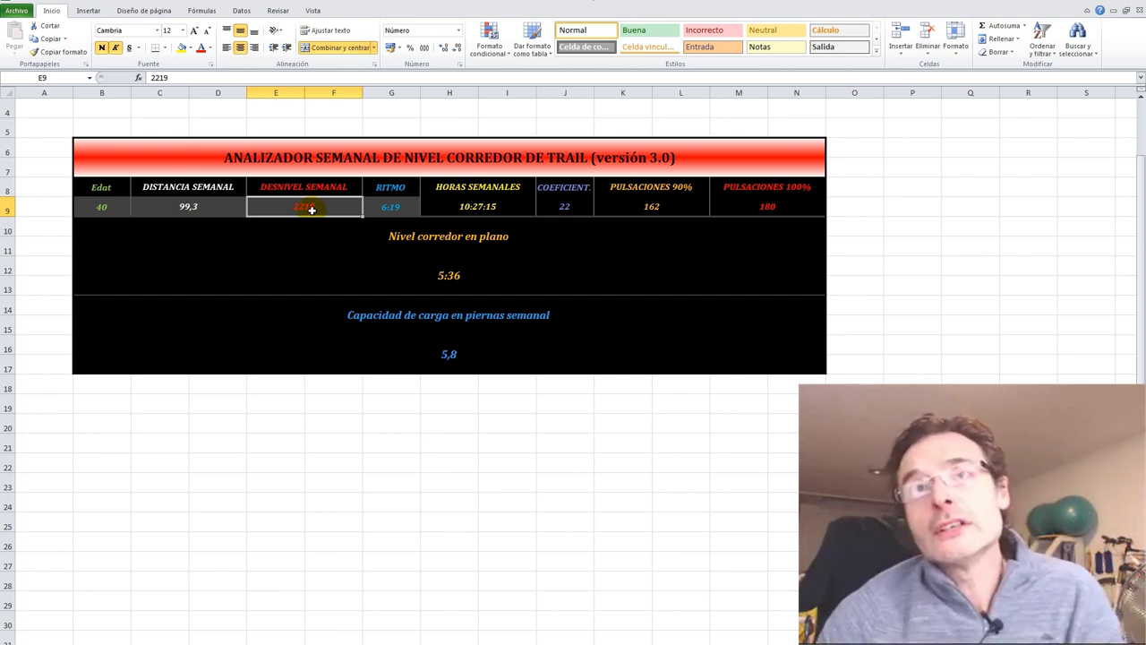
click(449, 276)
click(390, 206)
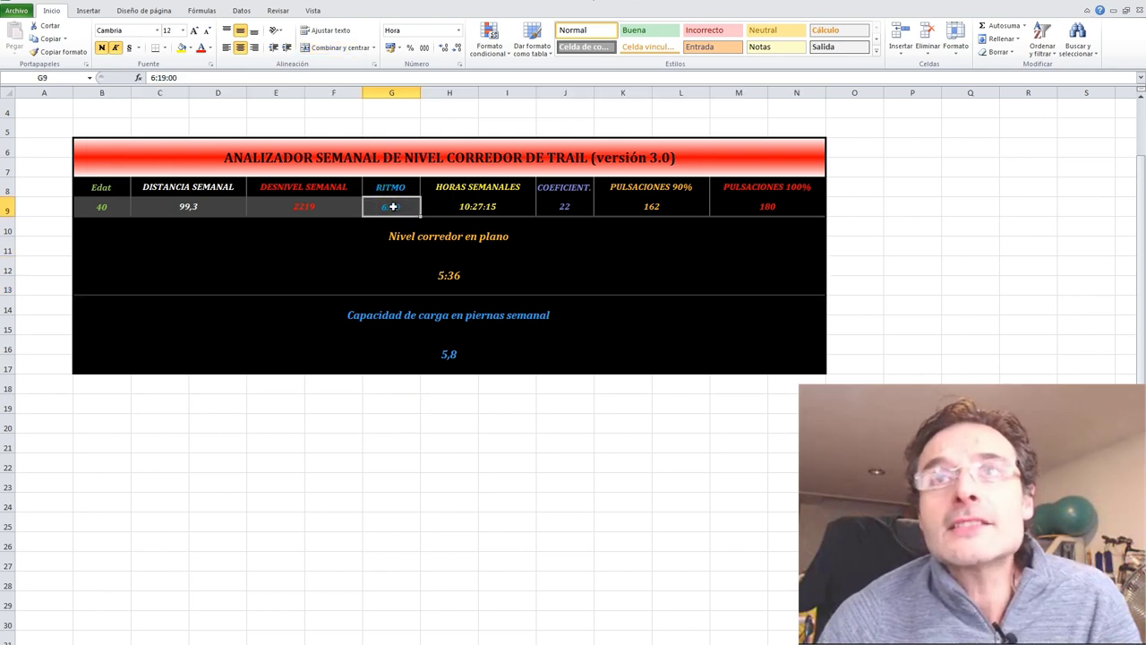
click(447, 276)
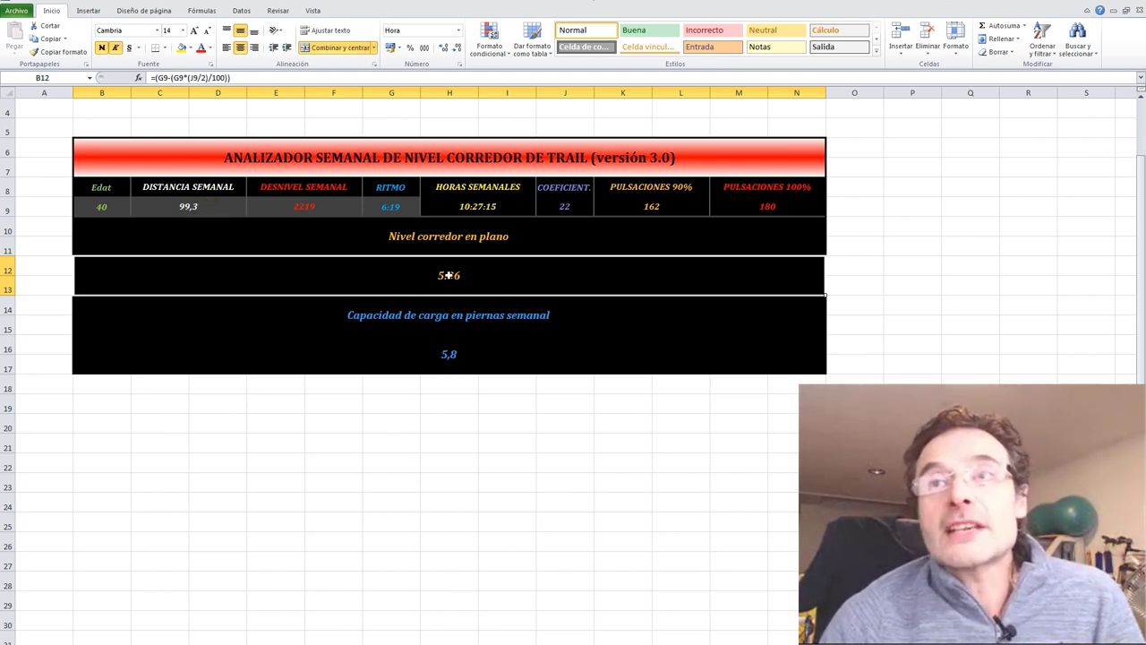
Step: Note the flat-terrain pace 5:36 in cell H19 below the analyzer table
click(454, 404)
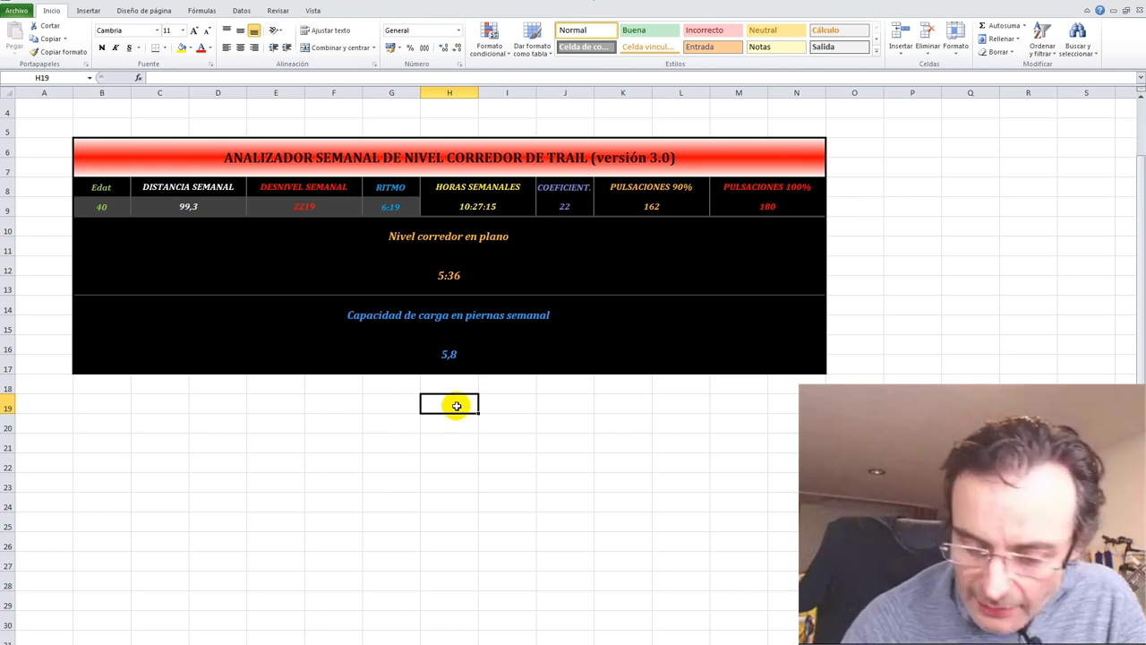
text(5:36)
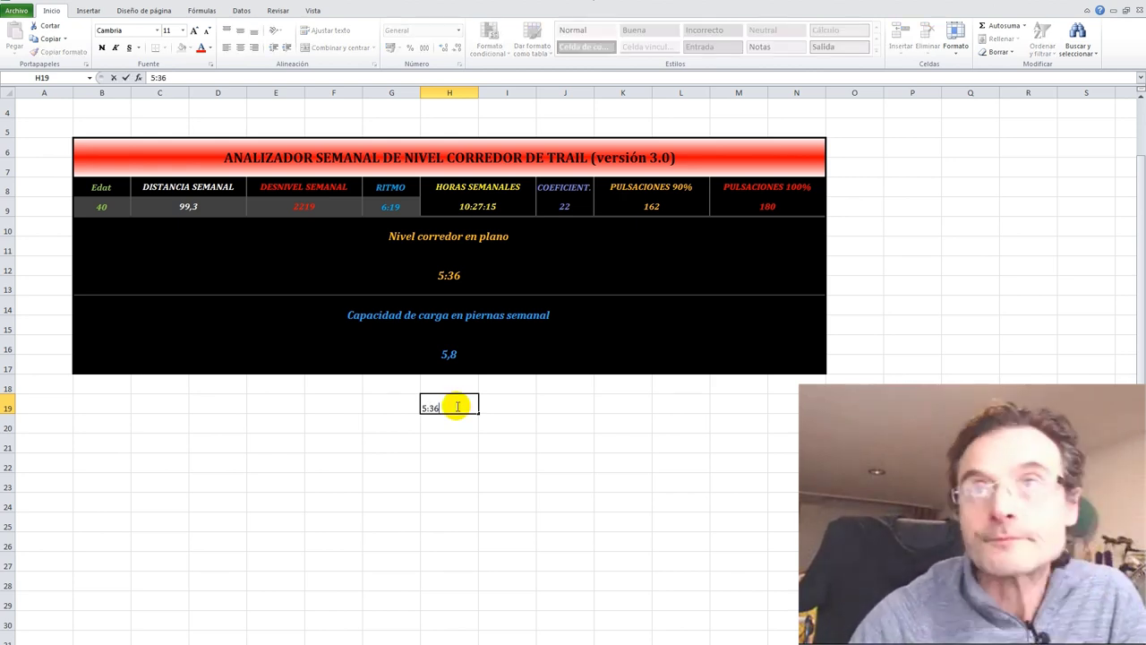
key(Return)
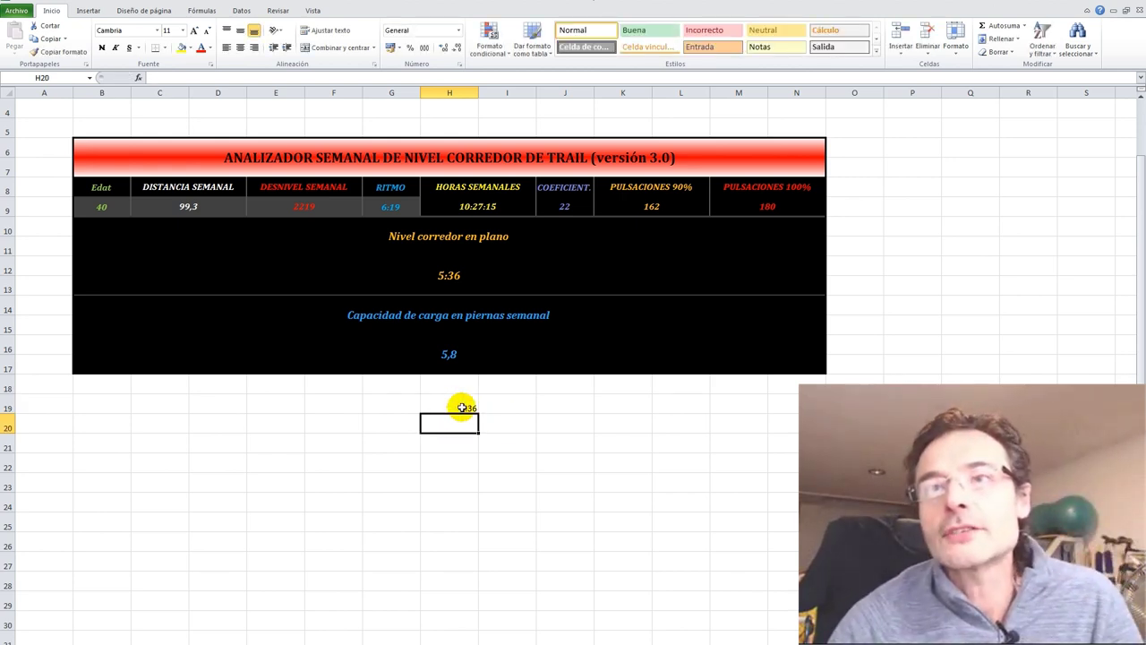
Step: Format the 5:36 note in H19 as bold, centred, size 14 text in red
click(461, 407)
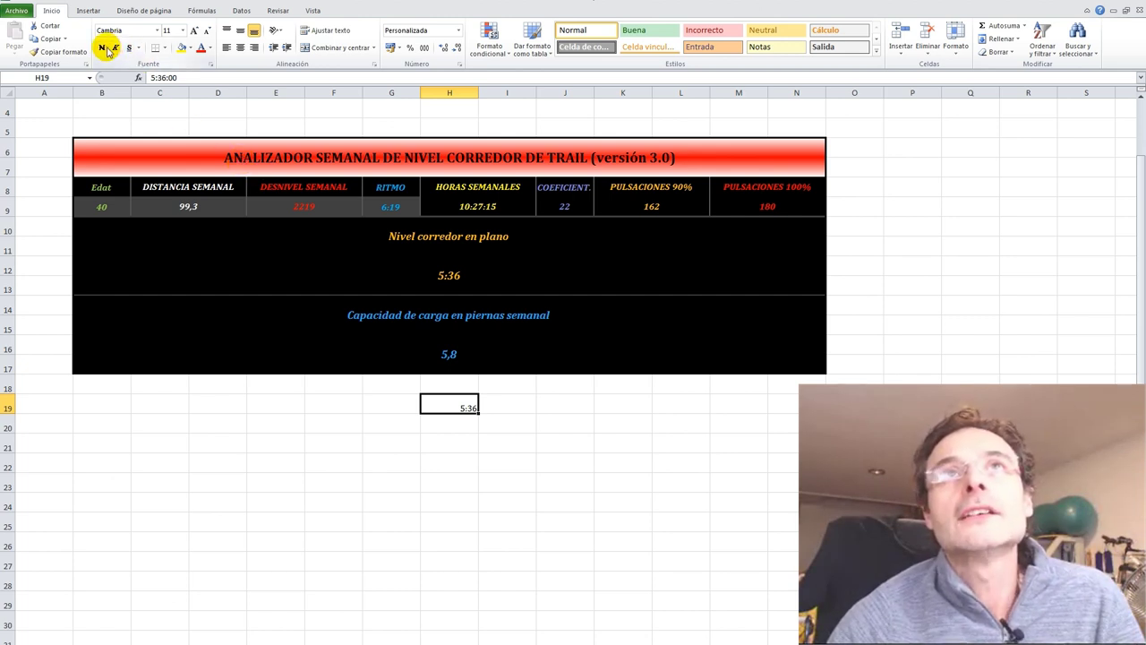
click(101, 47)
click(240, 47)
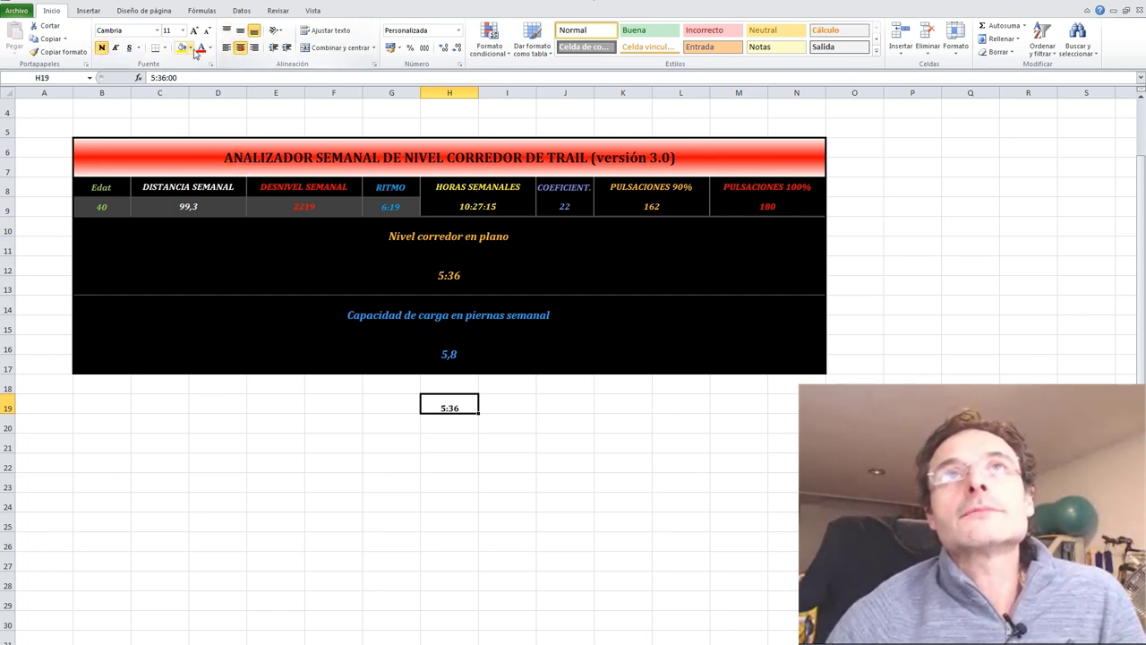
click(185, 33)
click(171, 95)
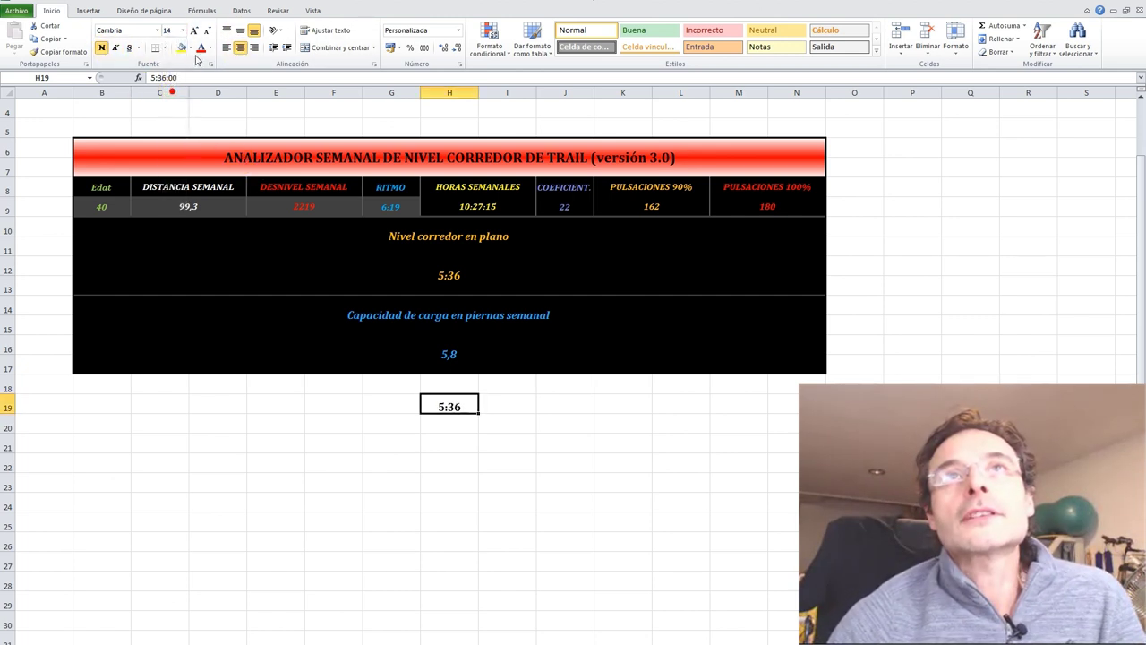
click(202, 51)
click(460, 482)
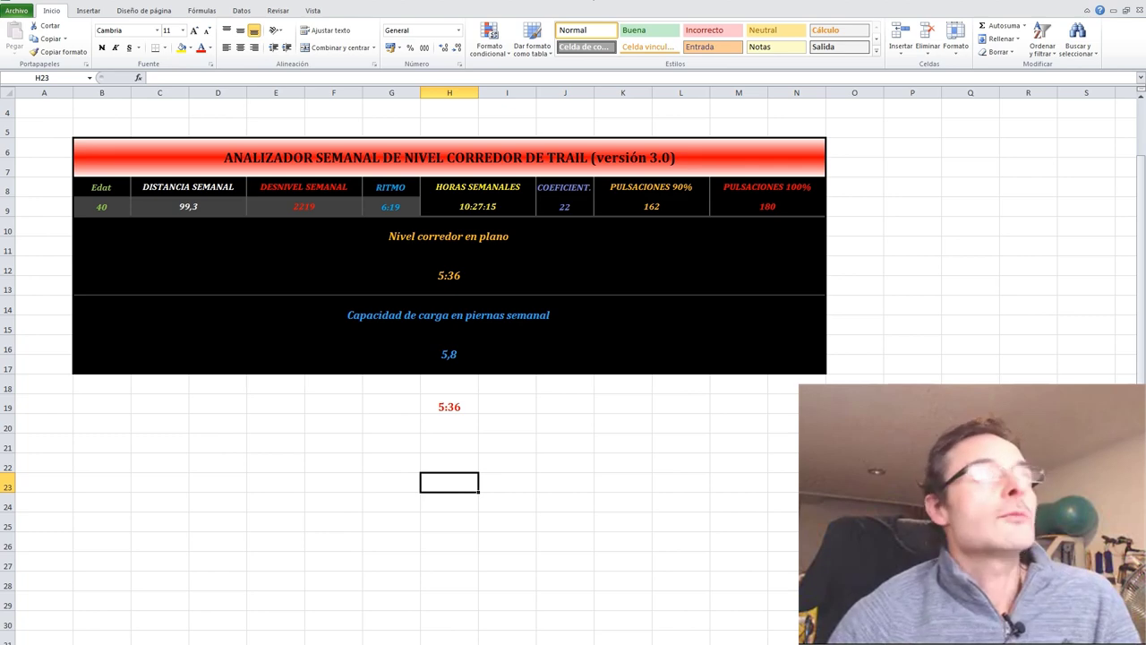
Step: Switch to the Strava club page in the browser and show this week's leaderboard
key(alt+Tab)
mouse_move(473, 15)
mouse_down()
mouse_move(499, 12)
mouse_move(488, 8)
mouse_up()
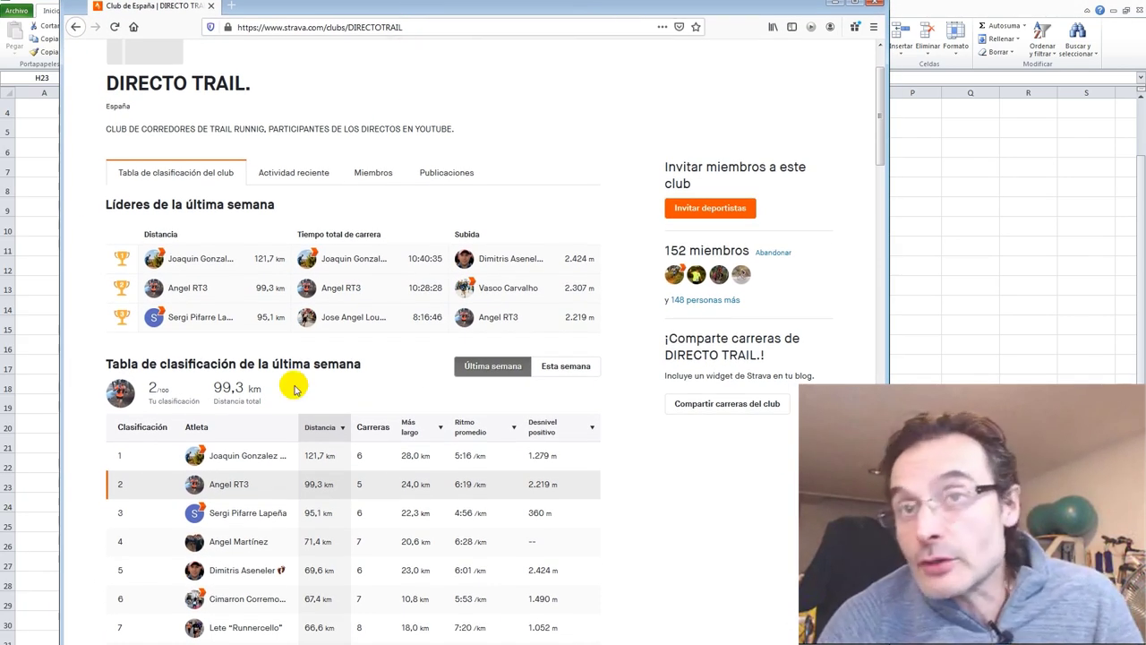
click(576, 368)
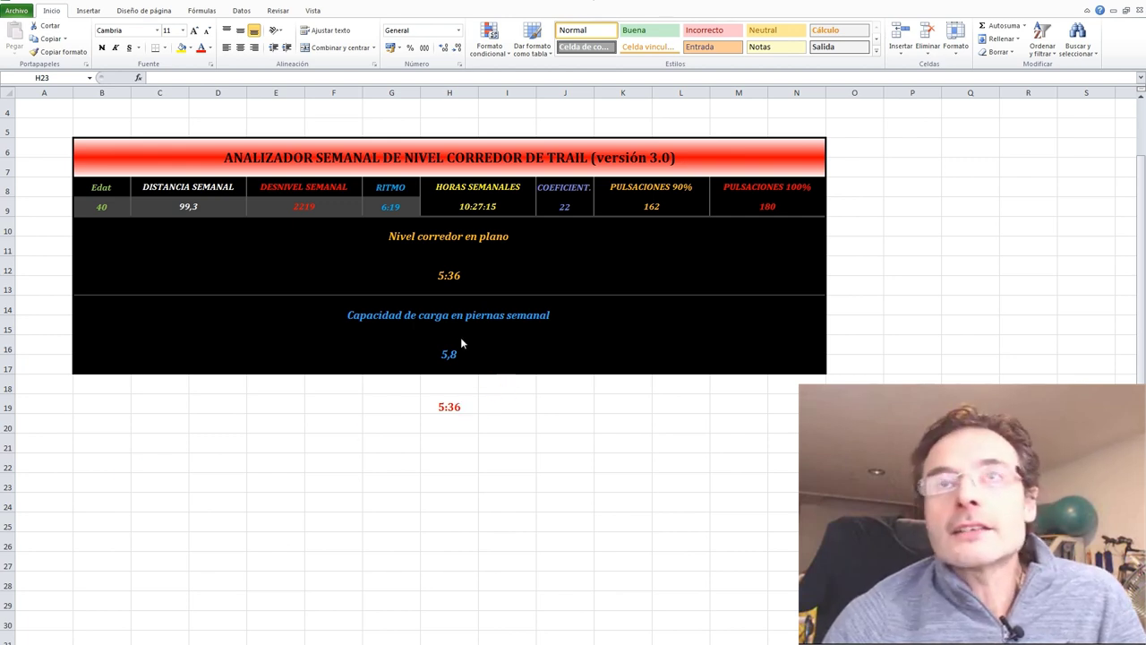
Step: Enter this week's figures in the analyzer: weekly distance 60,9, elevation gain 1341 and pace 5:46
click(189, 206)
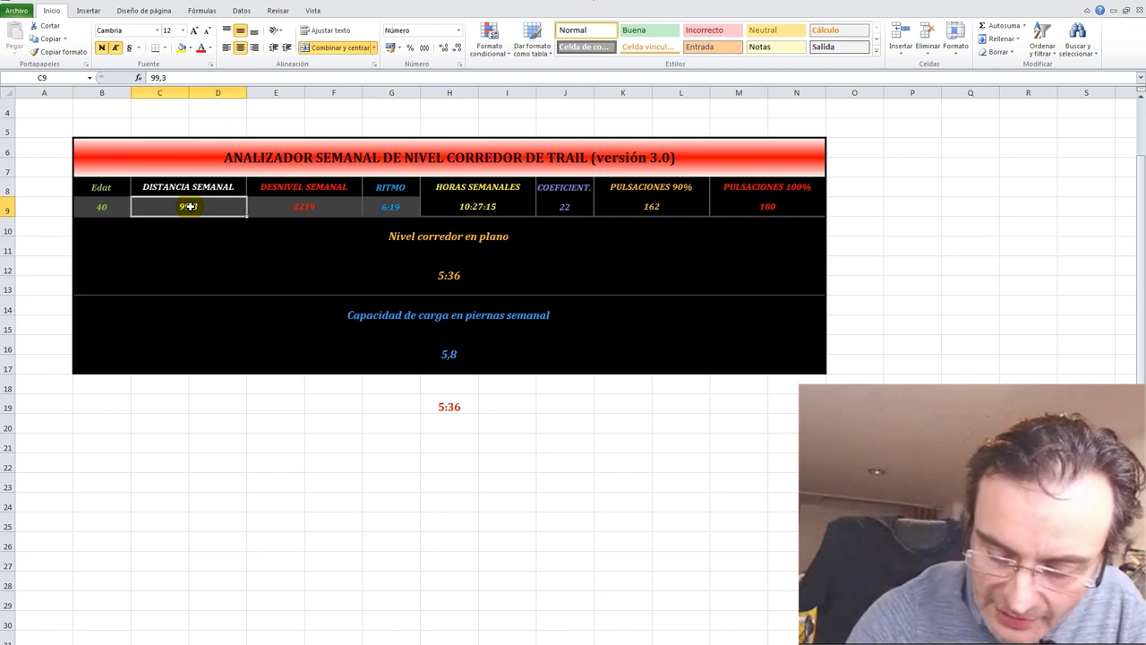
text(60,9)
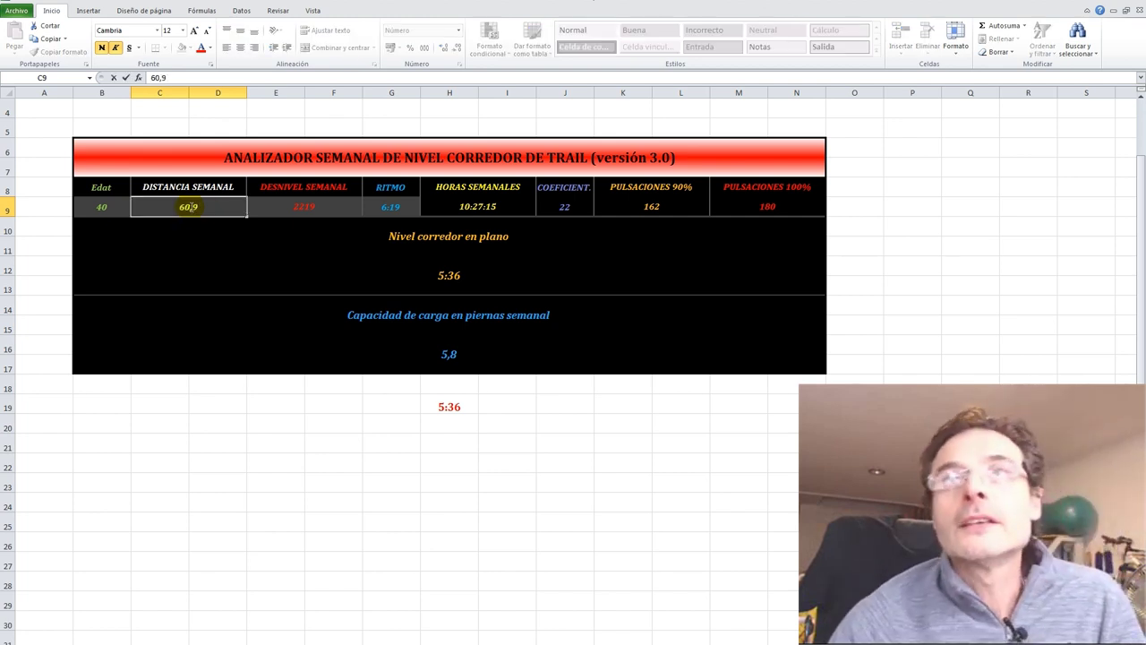
click(328, 207)
text(1)
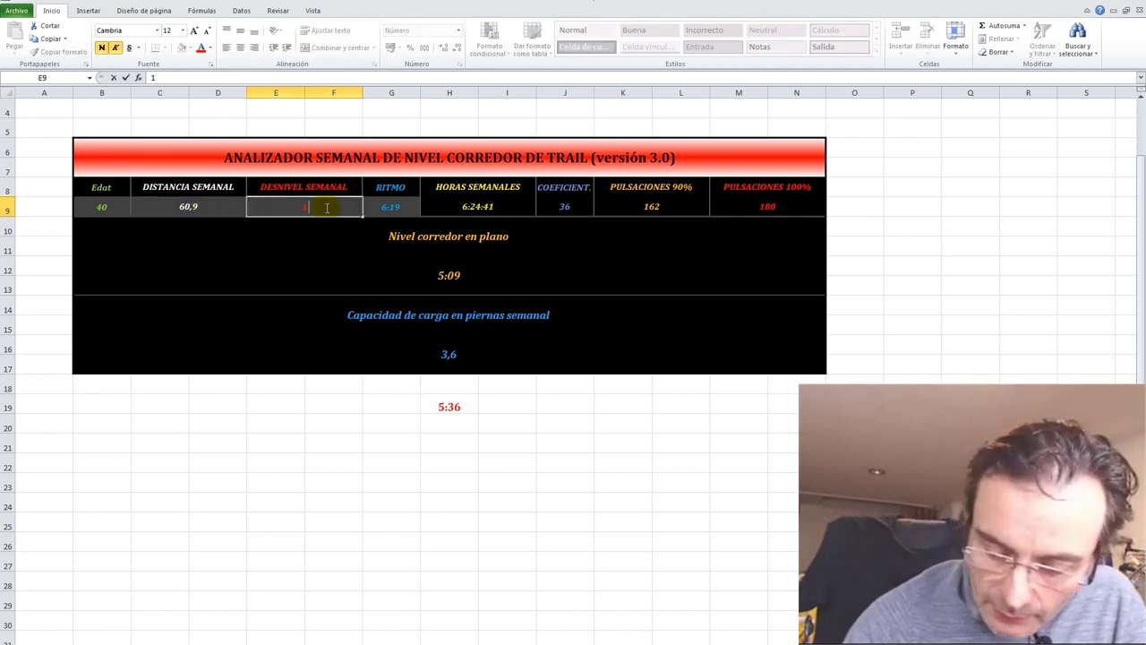
text(341)
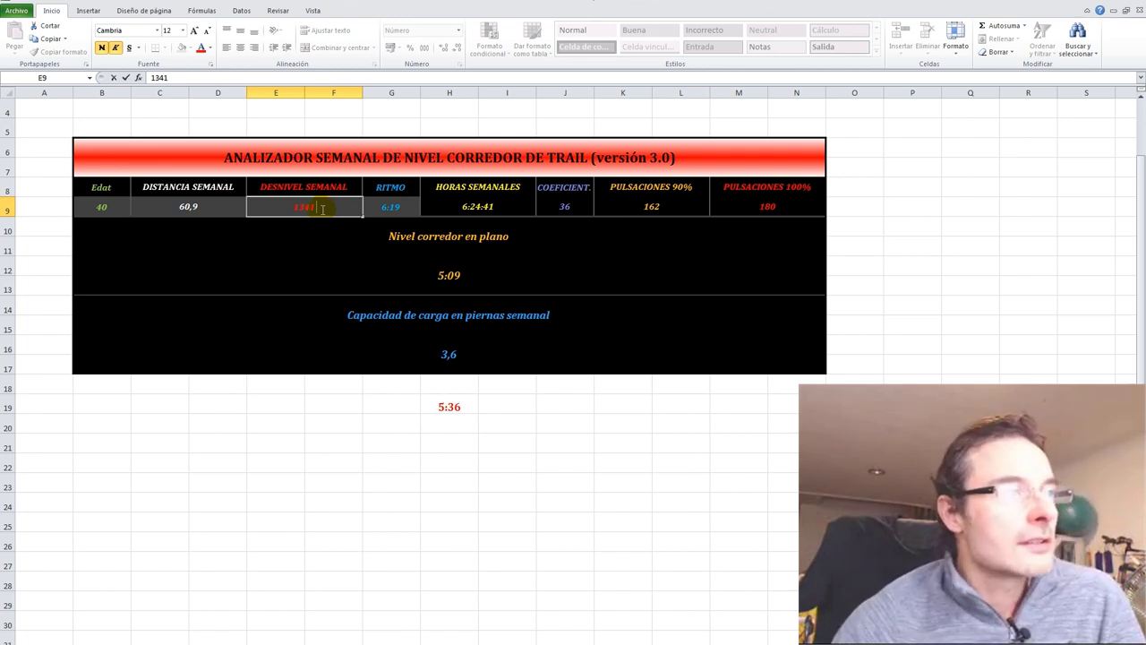
click(396, 207)
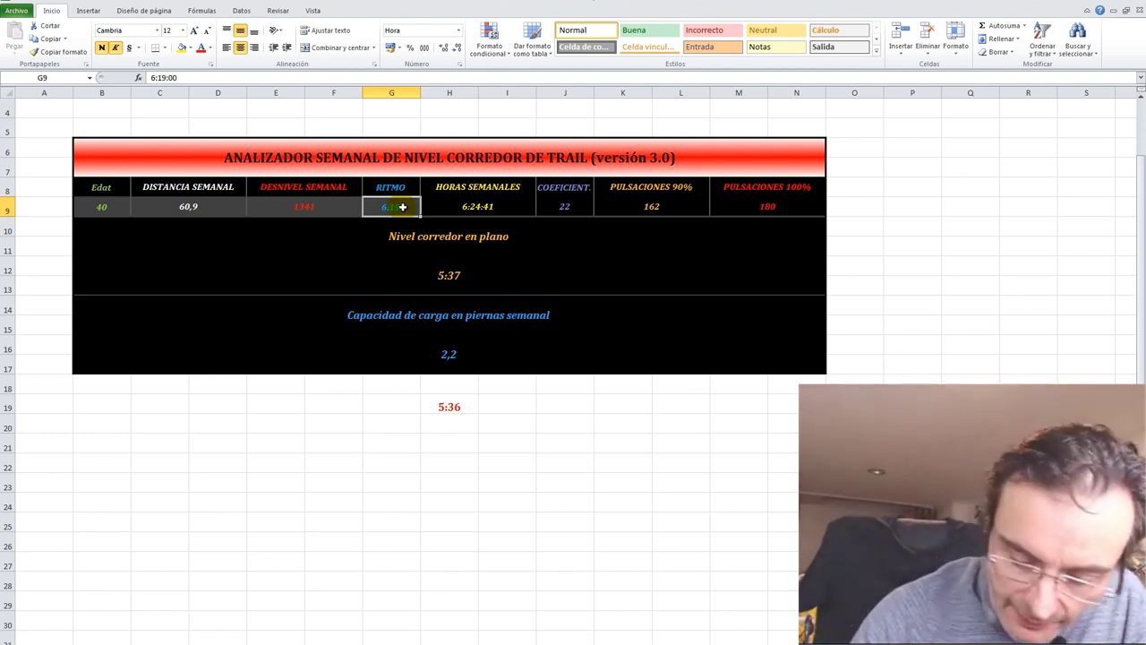
text(5:46)
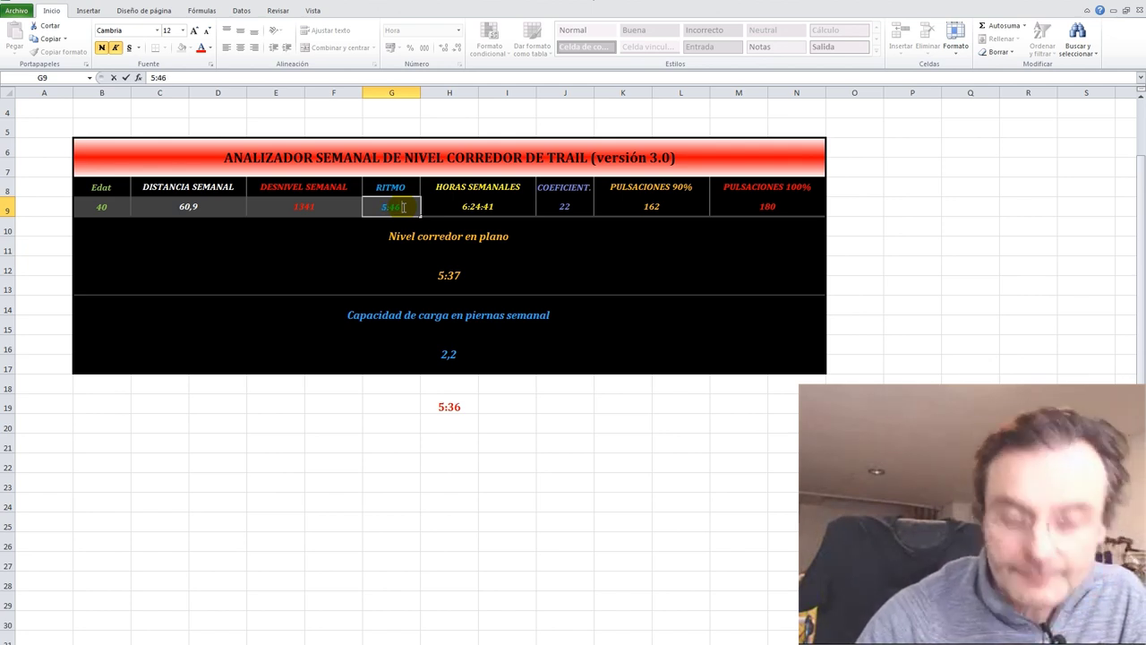
key(Return)
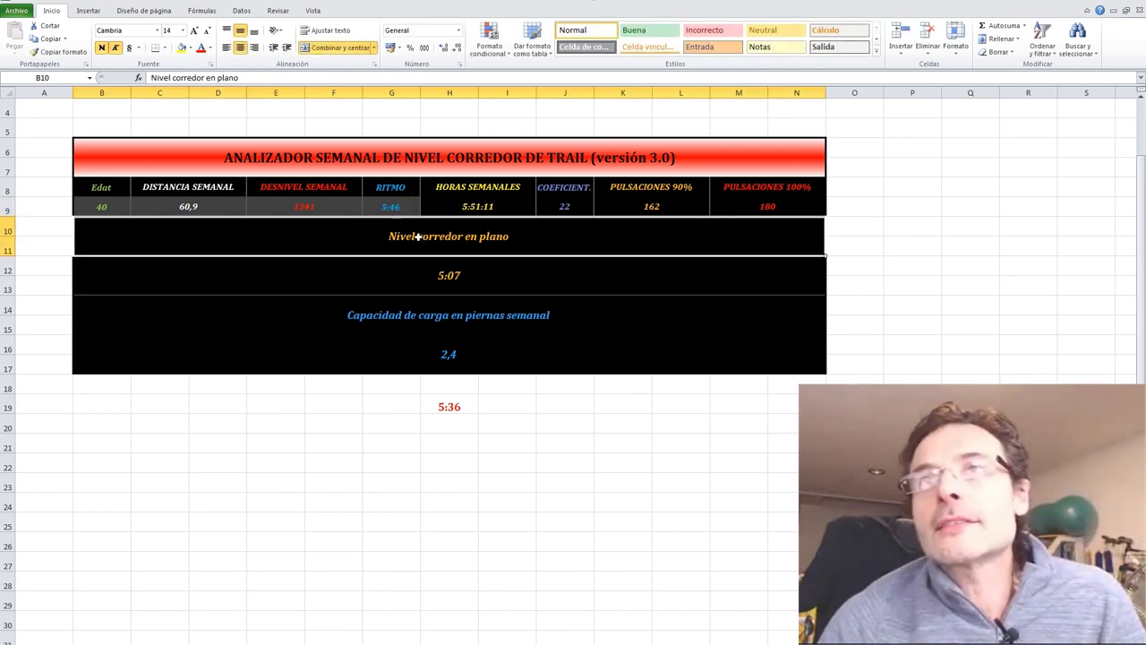
Step: Note this week's flat-terrain pace 5:07 in cell I19, beside last week's note
click(449, 408)
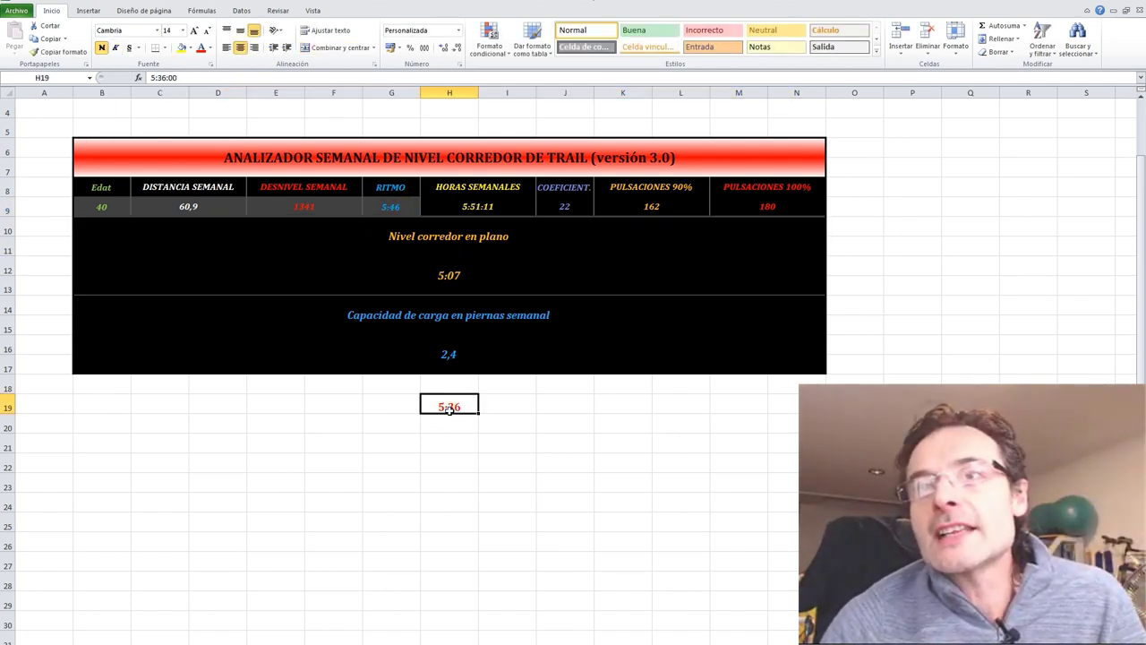
click(448, 275)
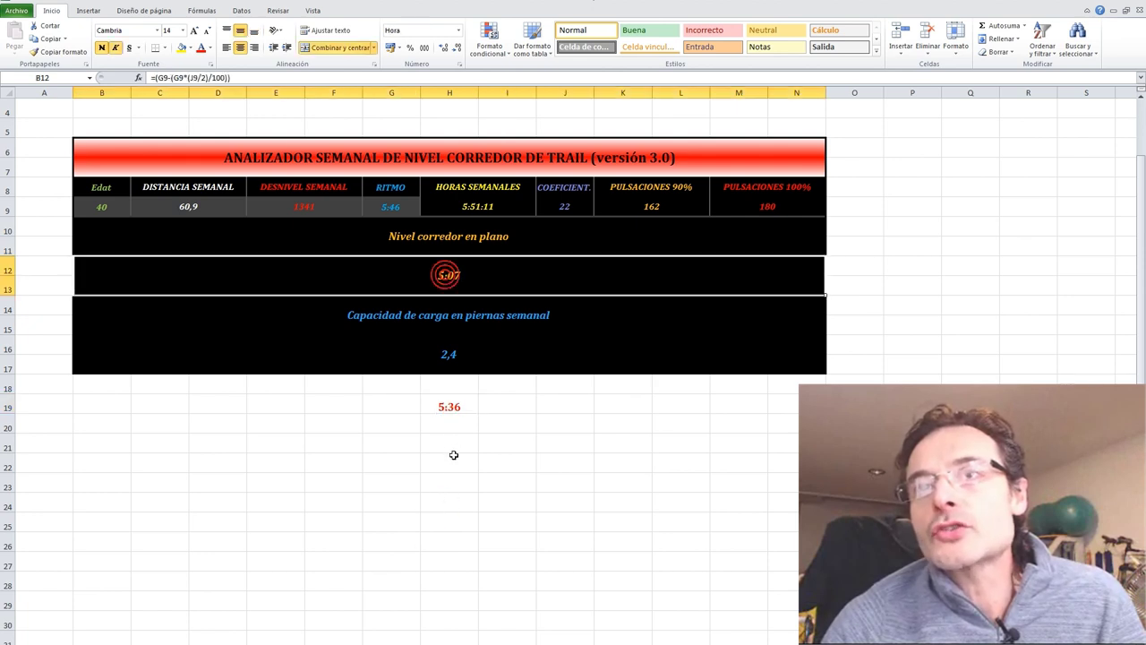
click(488, 405)
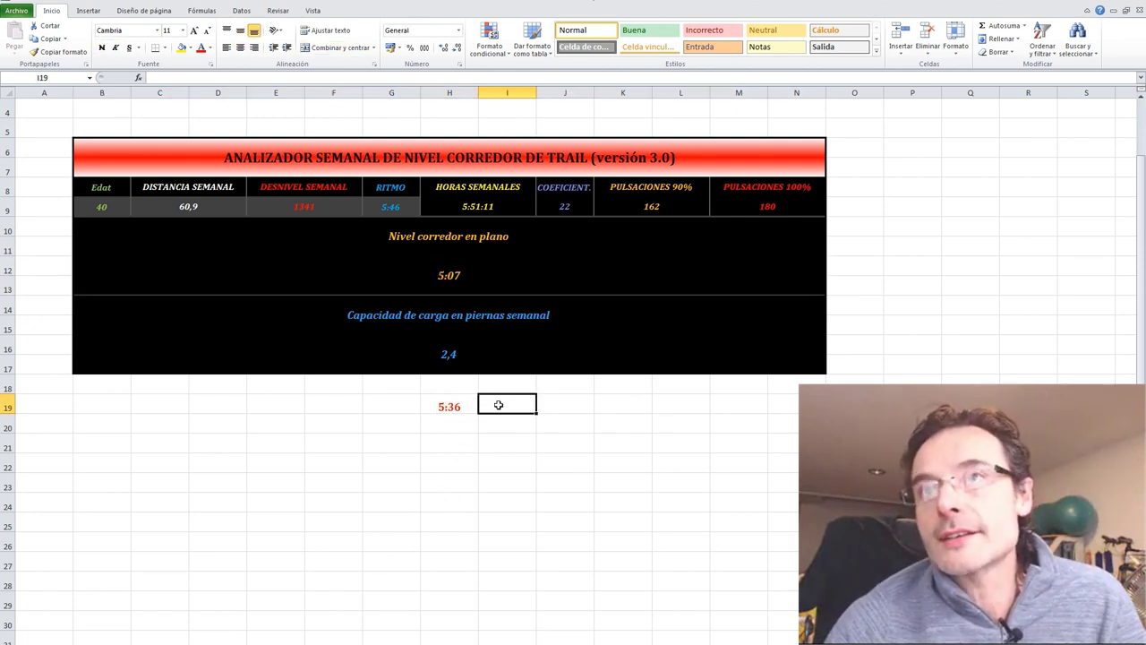
text(5:07)
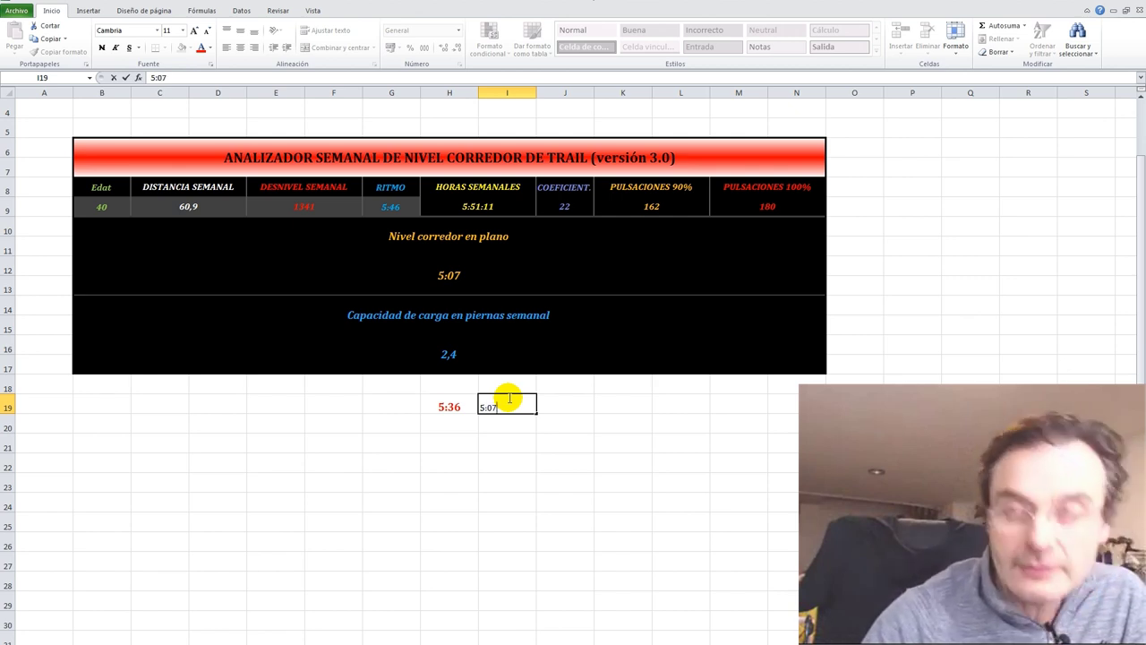
key(Return)
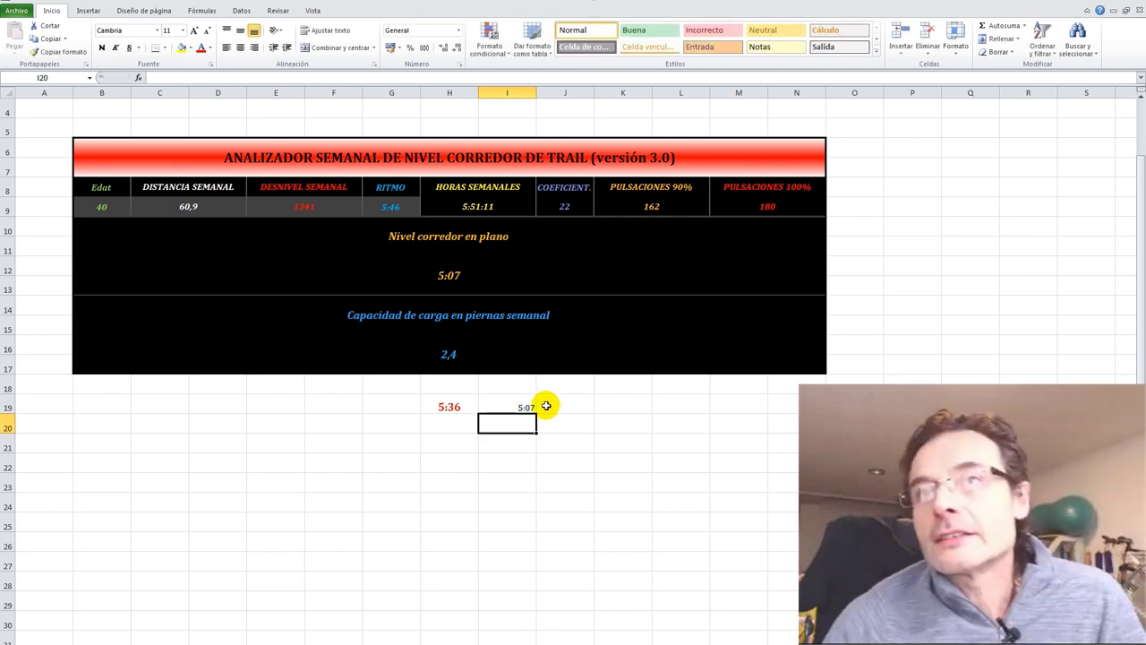
Step: Copy the formatting of the note in H19 onto the new pace note in I19
click(450, 407)
click(59, 51)
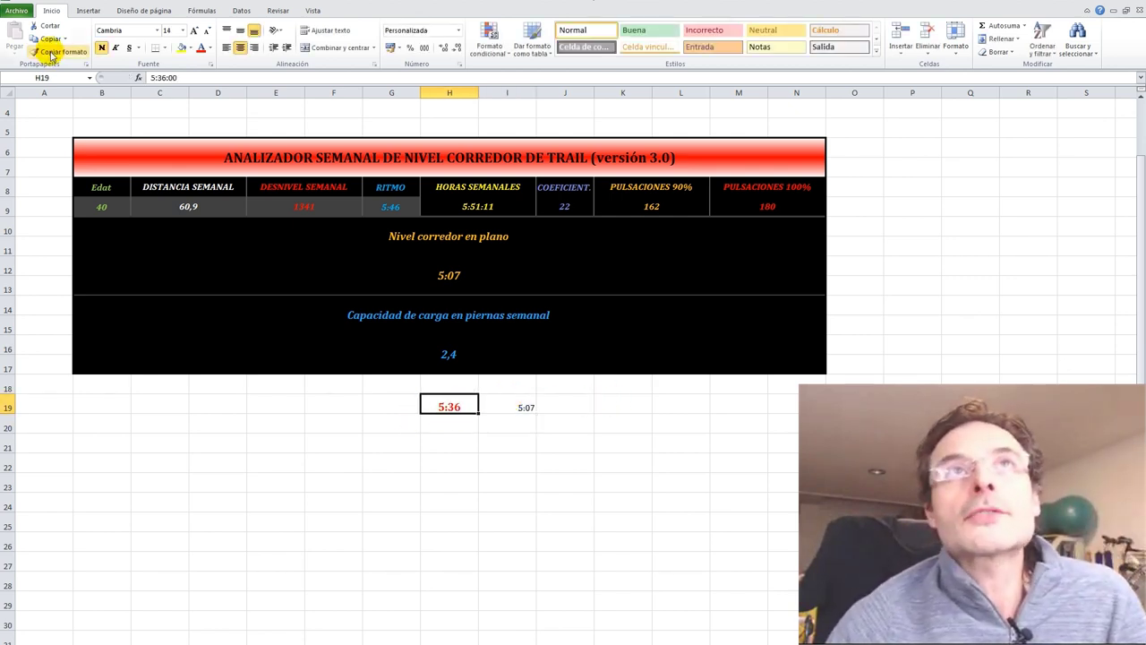
click(530, 409)
click(507, 463)
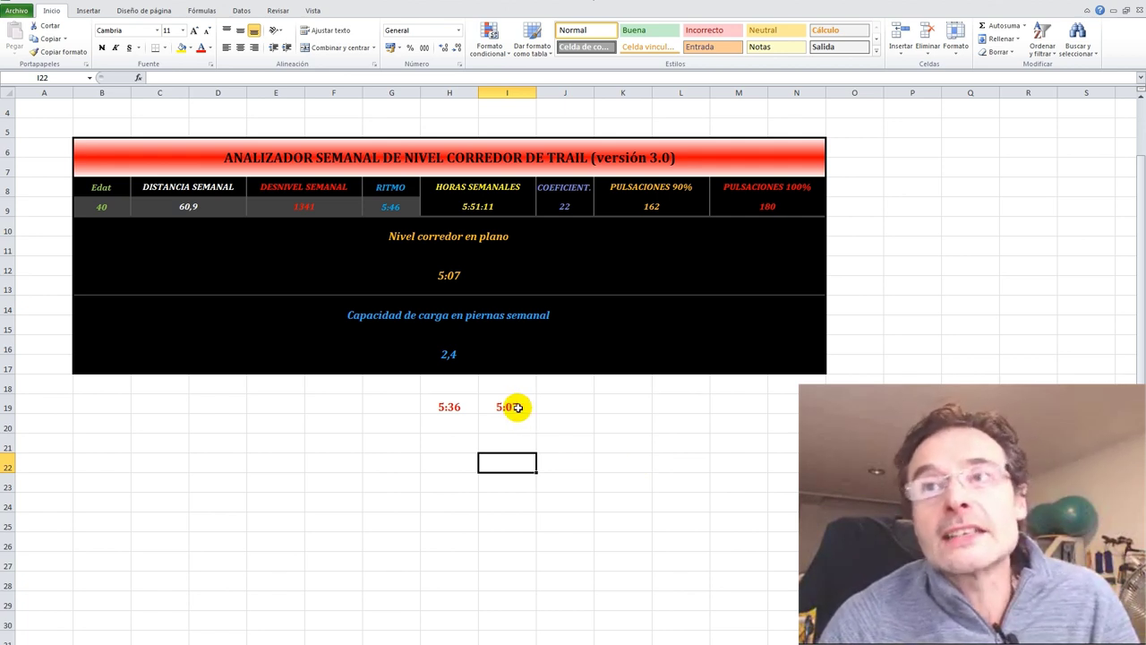
Step: Inspect the weekly hours formula in H9 and the coefficient formula in J9 with the elevation and distance cells it uses
click(477, 206)
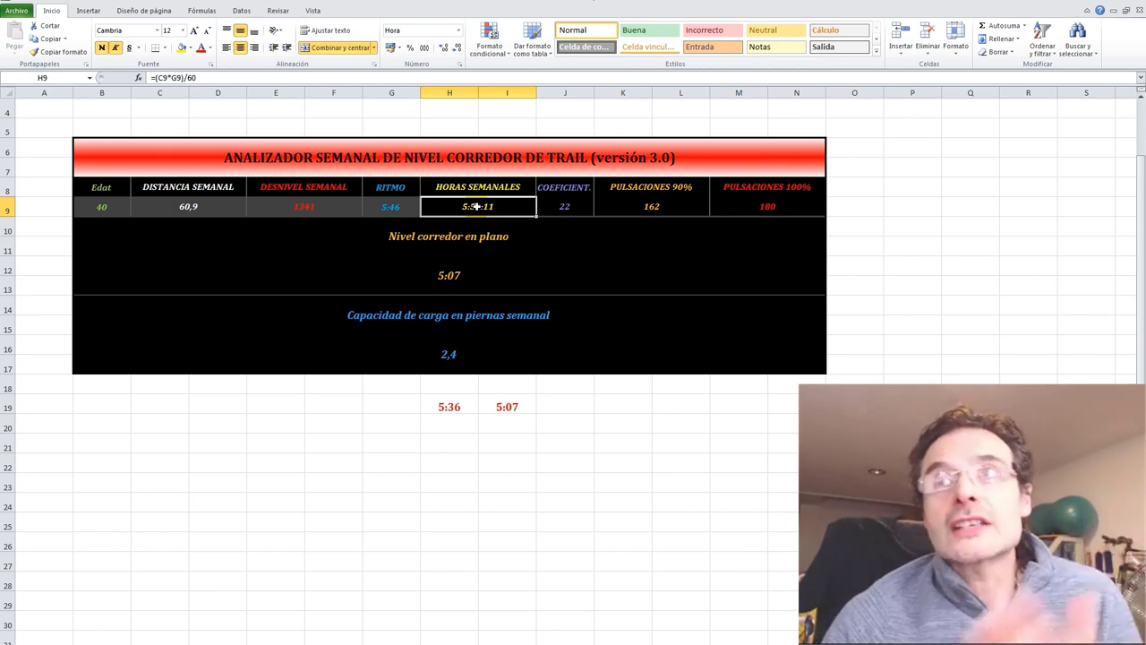
click(564, 206)
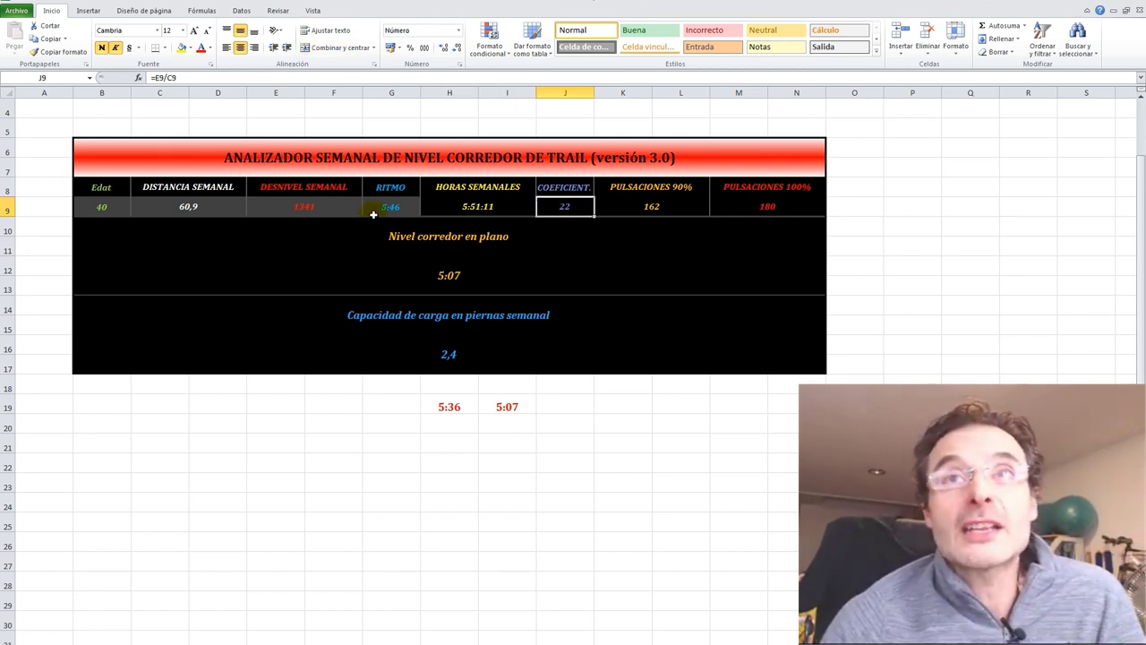
click(300, 207)
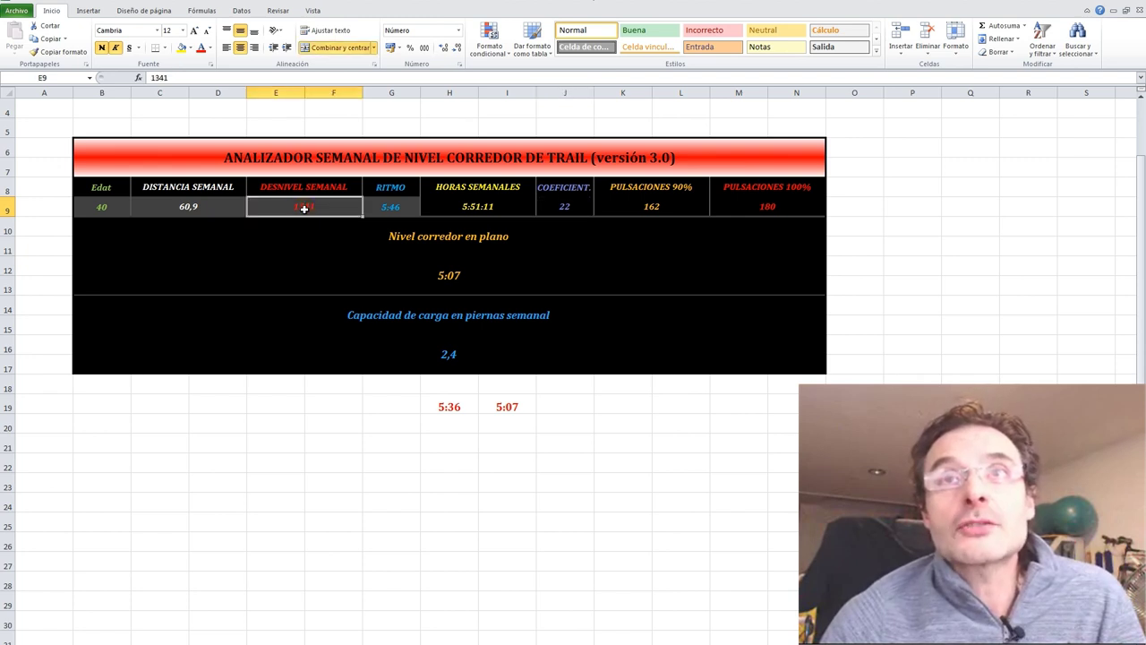
click(211, 210)
Step: Try overriding the coefficient in J9 with 33 and undo the override to restore its formula
click(570, 212)
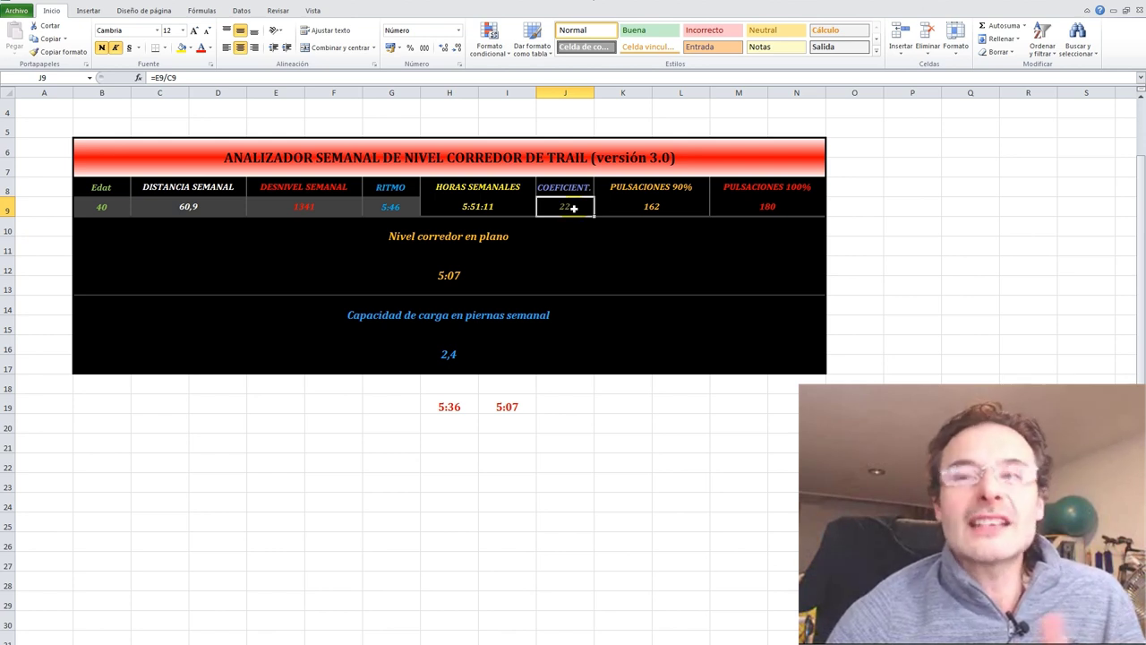
text(33)
key(Return)
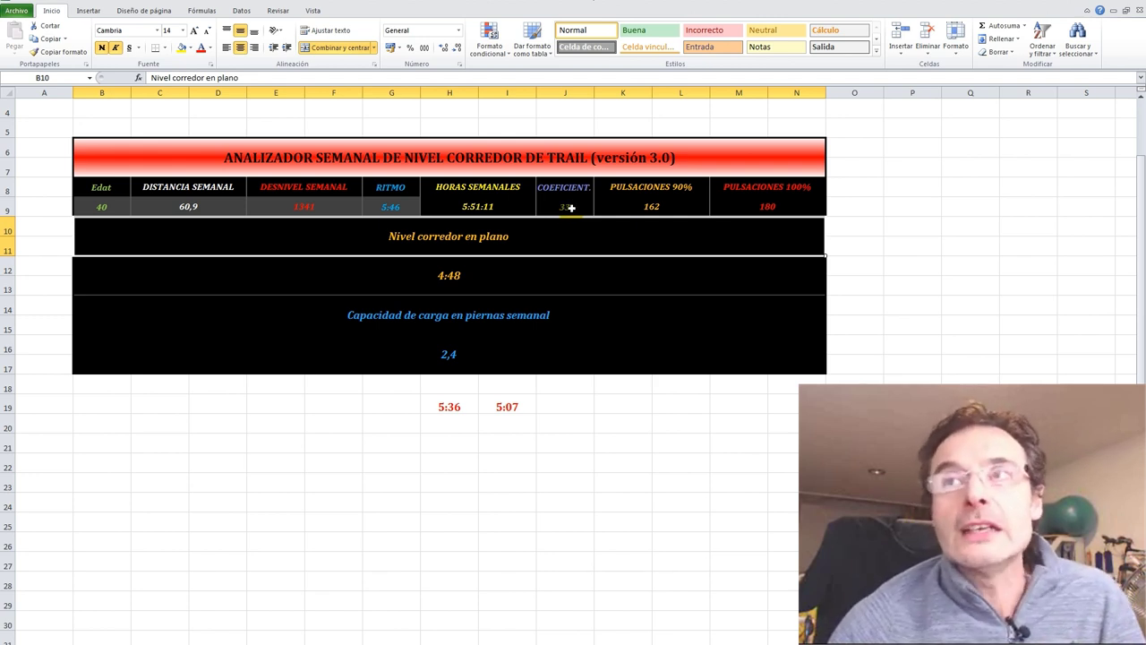
click(573, 207)
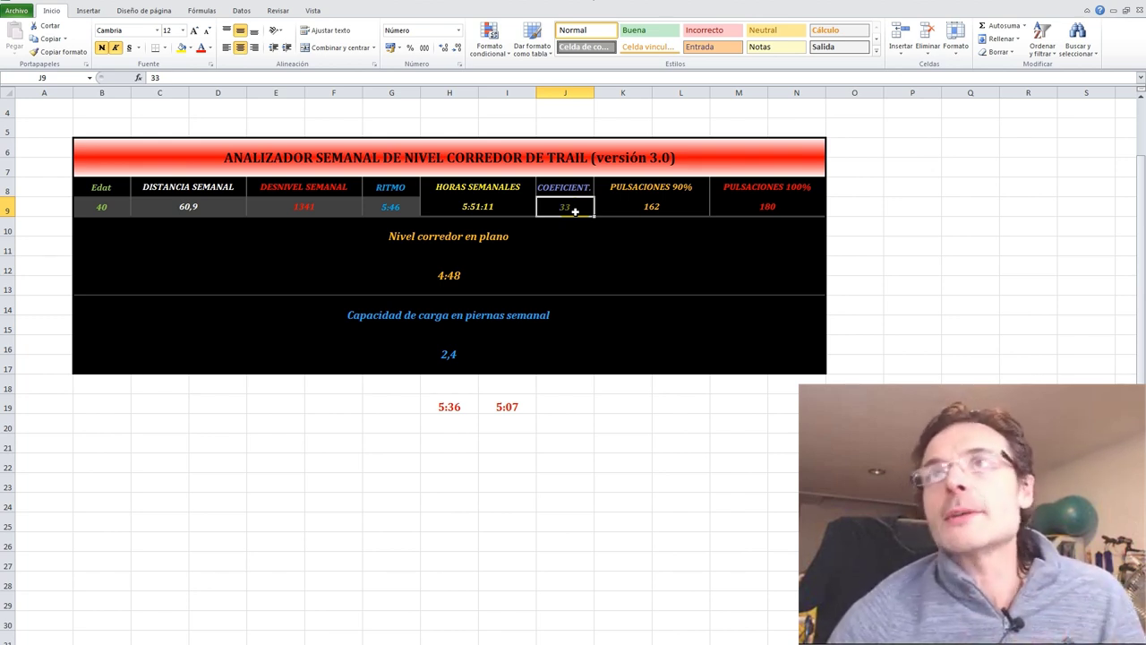
key(ctrl+z)
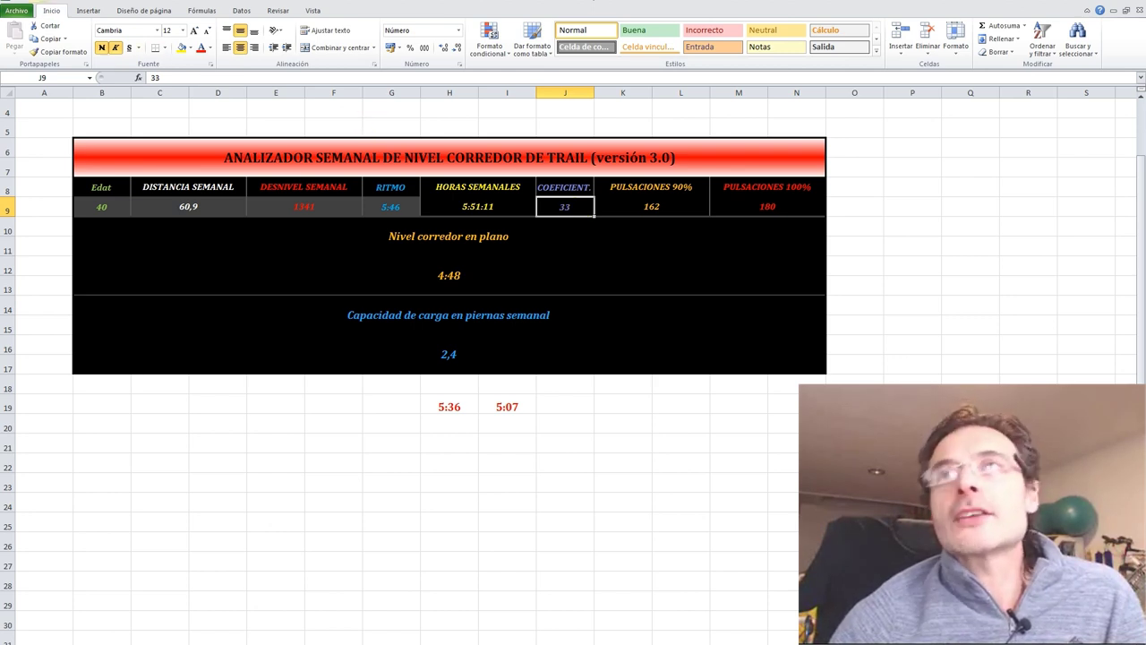
click(170, 77)
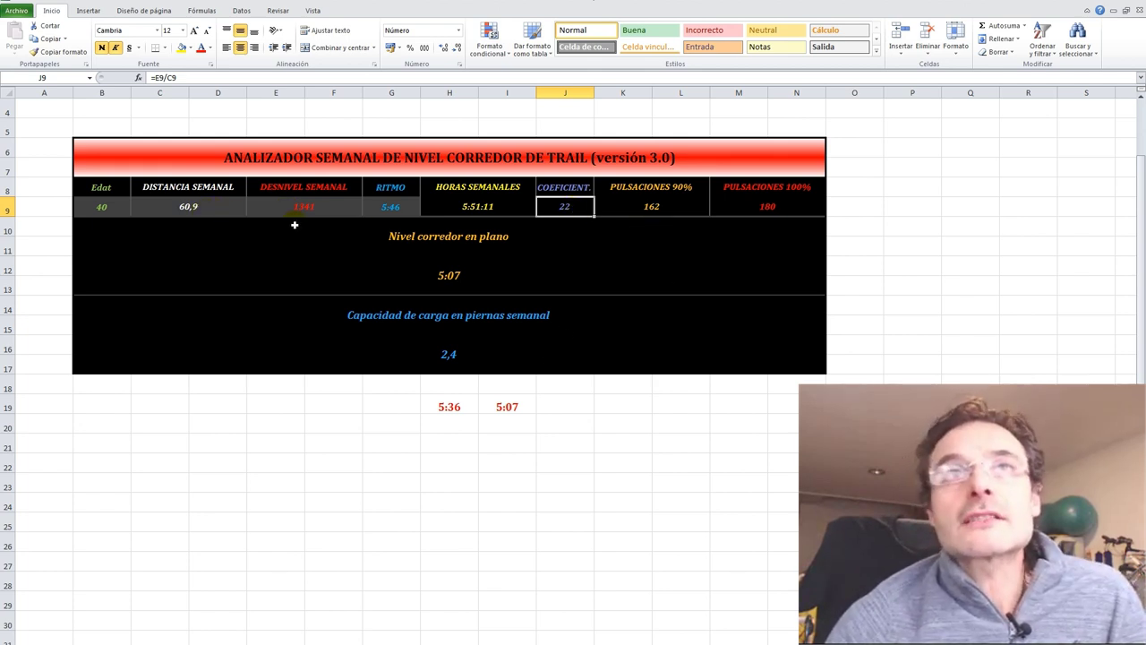
Step: Set the runner's age in B9 to 45
click(109, 206)
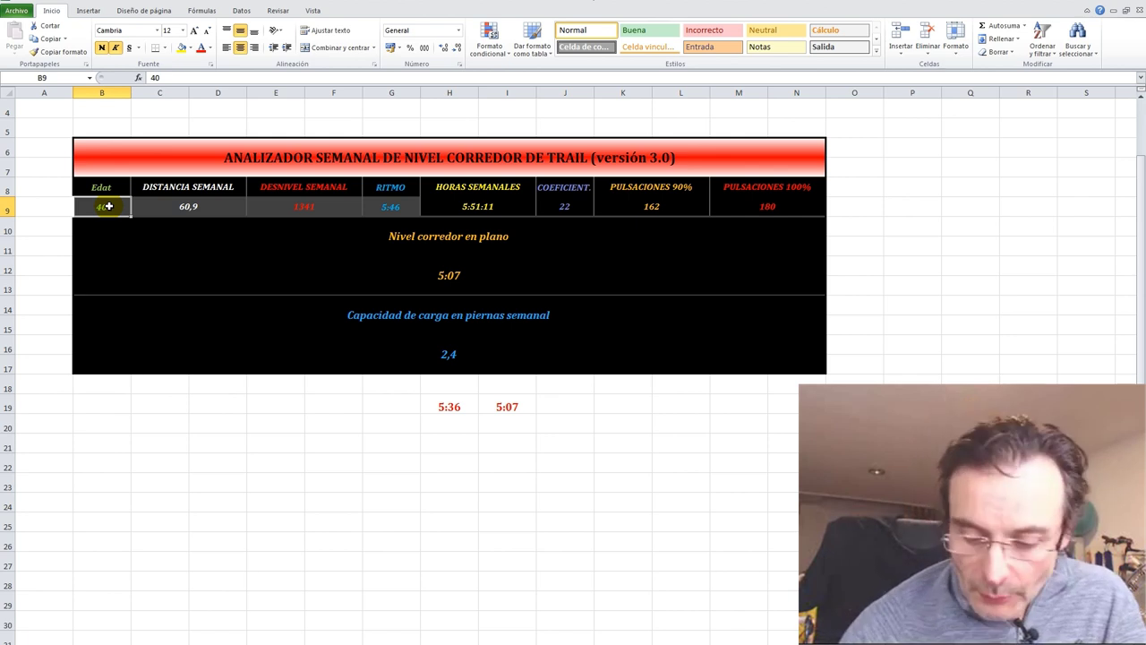
text(45)
key(Return)
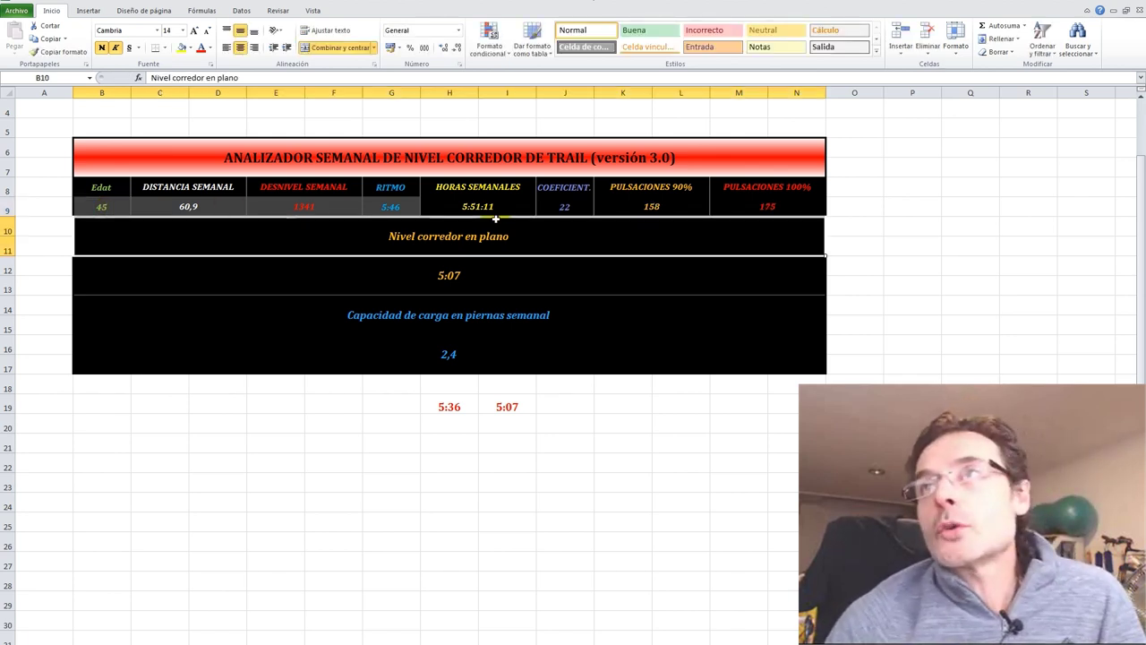
Step: Inspect the formulas behind the 90% and 100% heart-rate values in K9 and M9, and the 90% heading
click(660, 207)
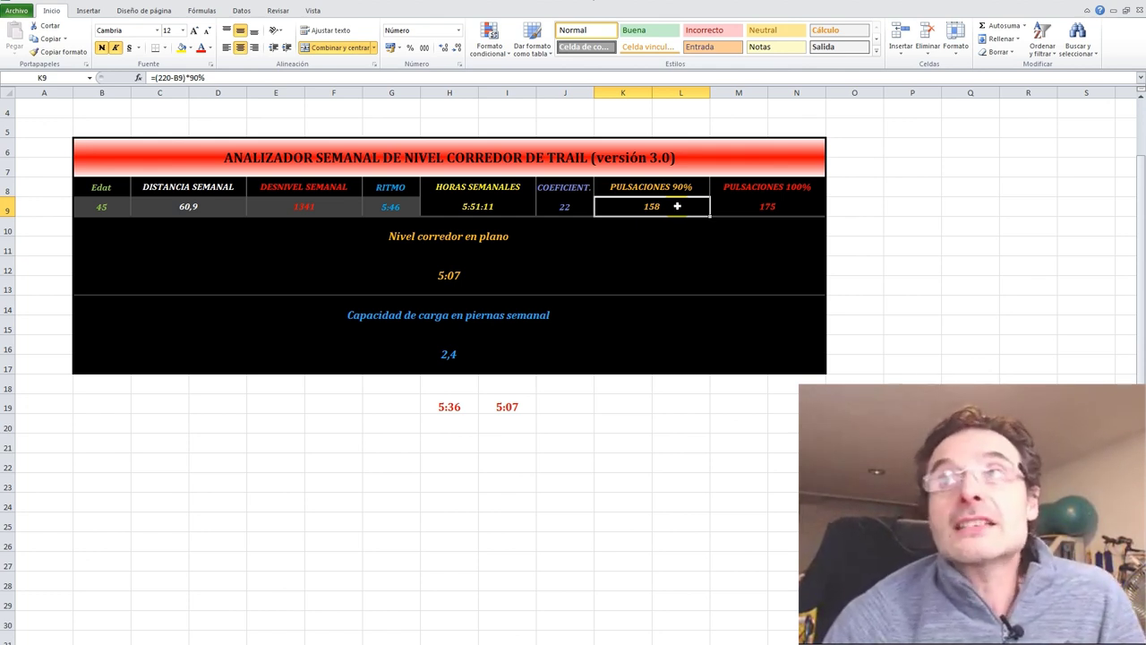
click(766, 206)
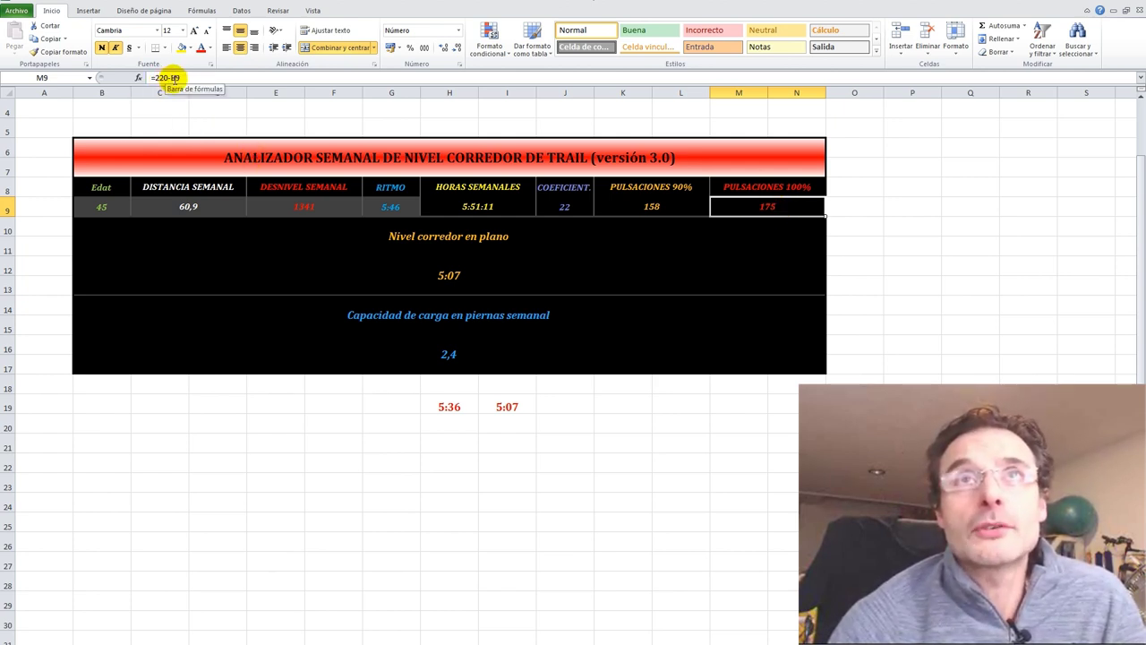
click(643, 207)
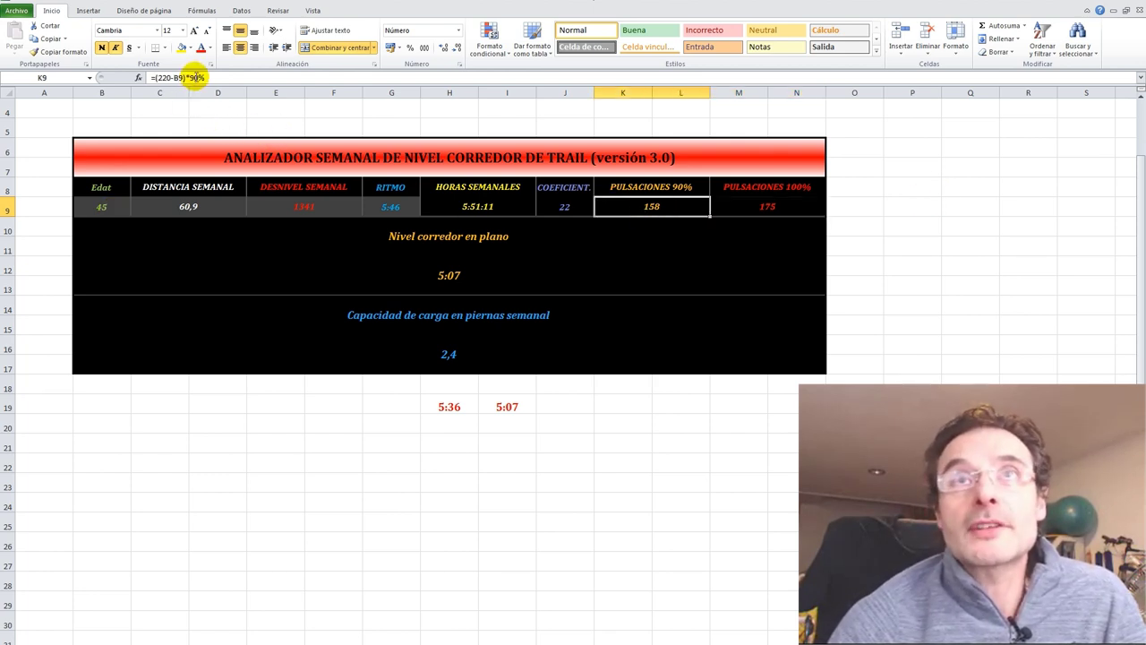
click(683, 187)
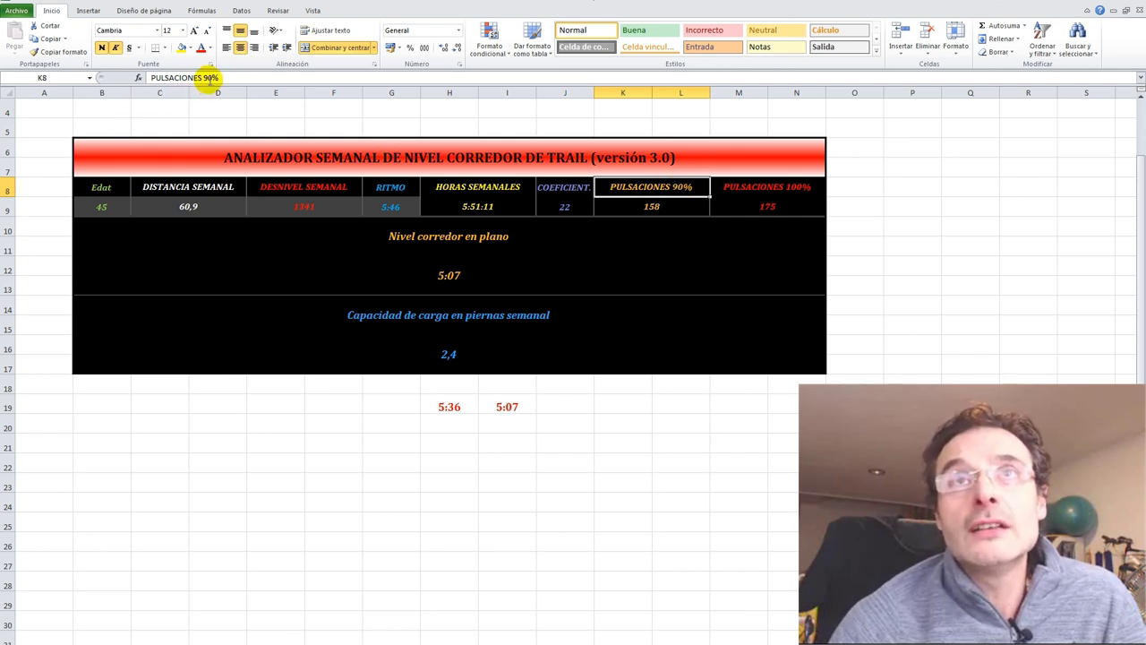
Step: Change the percentage in the K9 heart-rate formula so that it reads =(220-B9)*92%
click(656, 207)
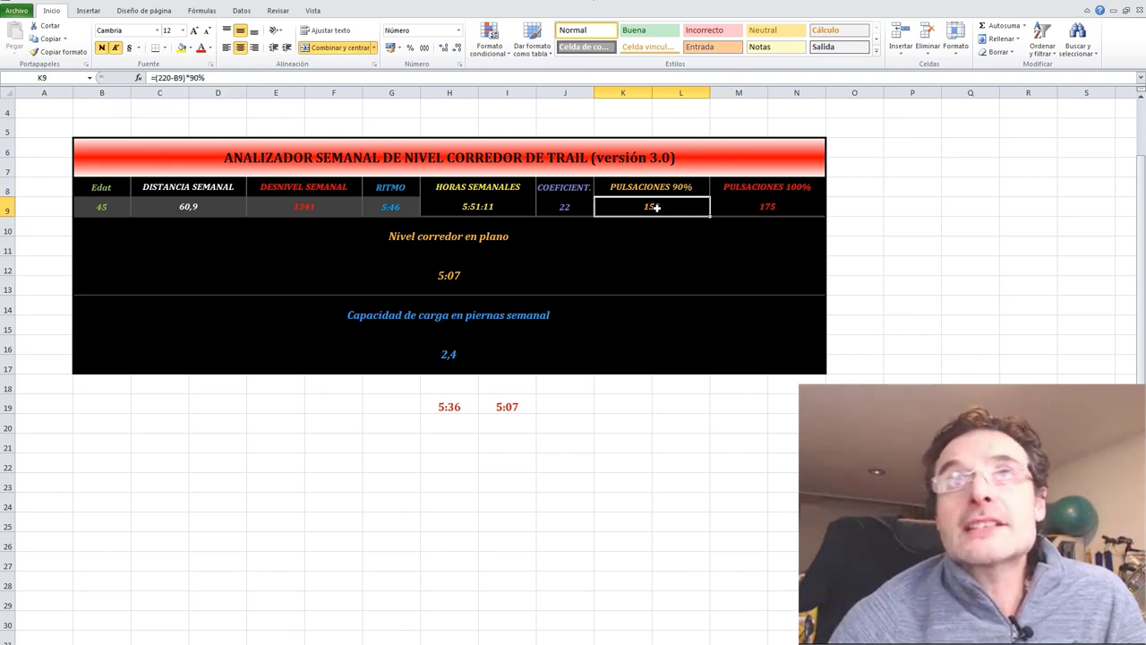
click(198, 77)
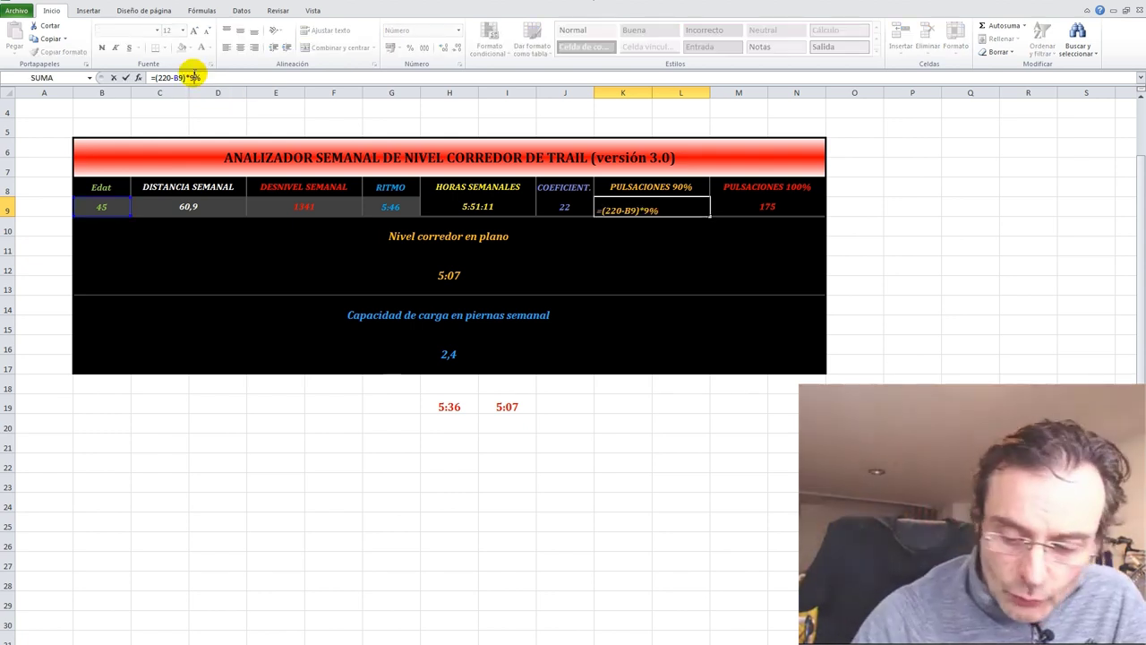
key(BackSpace)
text(2)
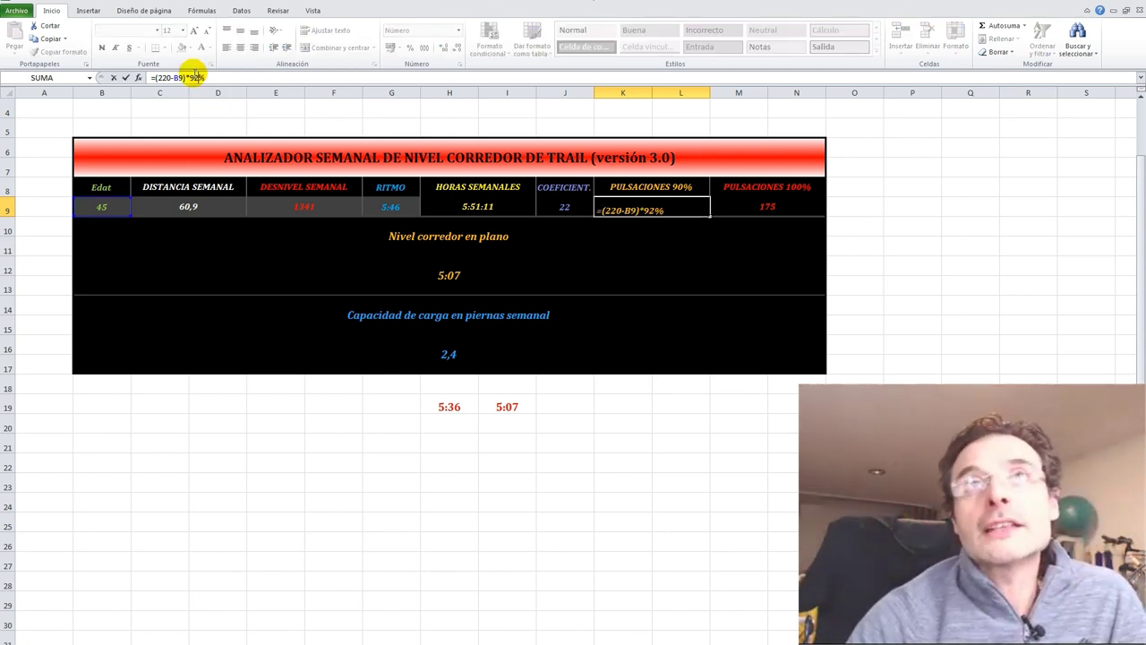
key(Return)
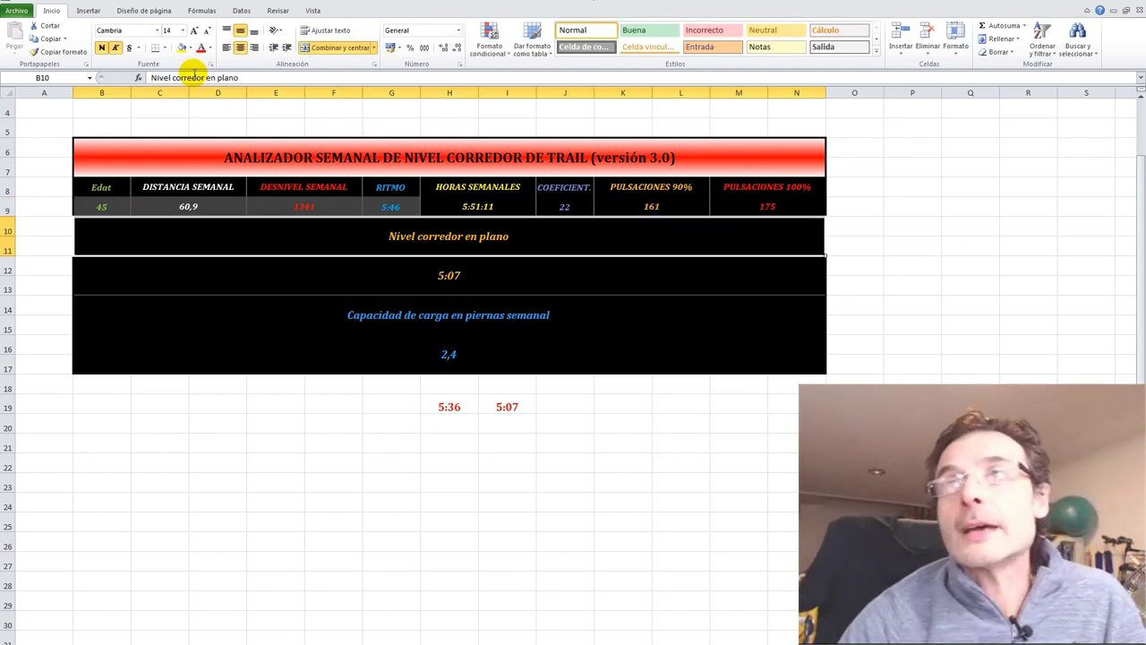
Step: Rename the heart-rate heading in K8 to PULSACIONES 92% and select the flat-terrain level result in B12
click(660, 207)
click(681, 186)
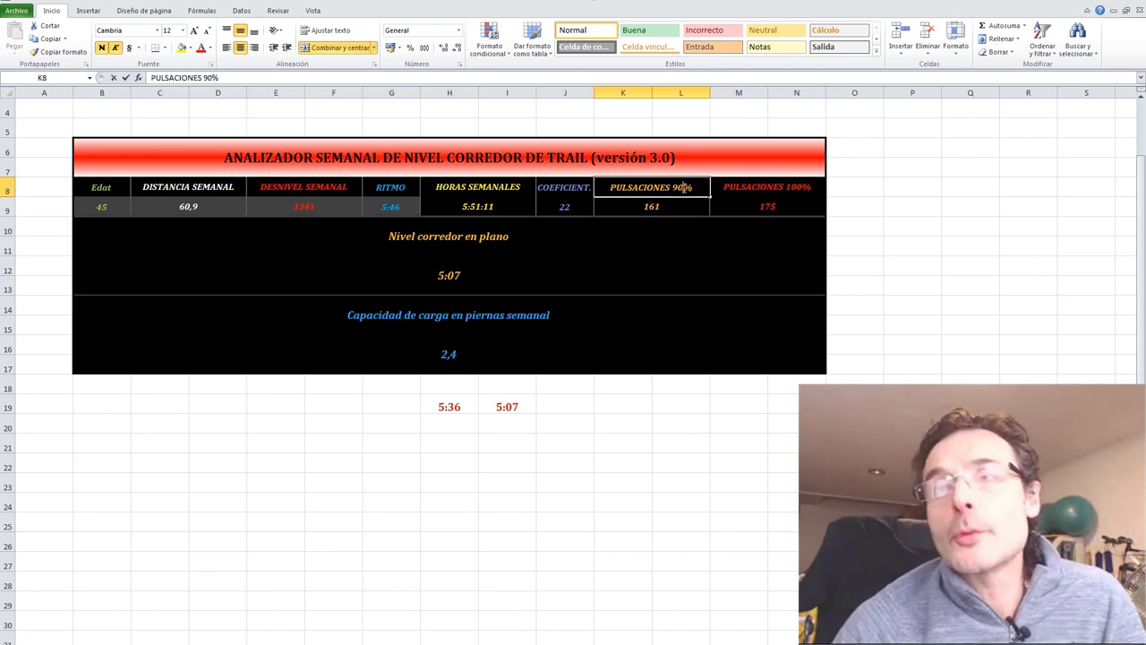
double_click(680, 185)
key(Delete)
text(2)
key(Return)
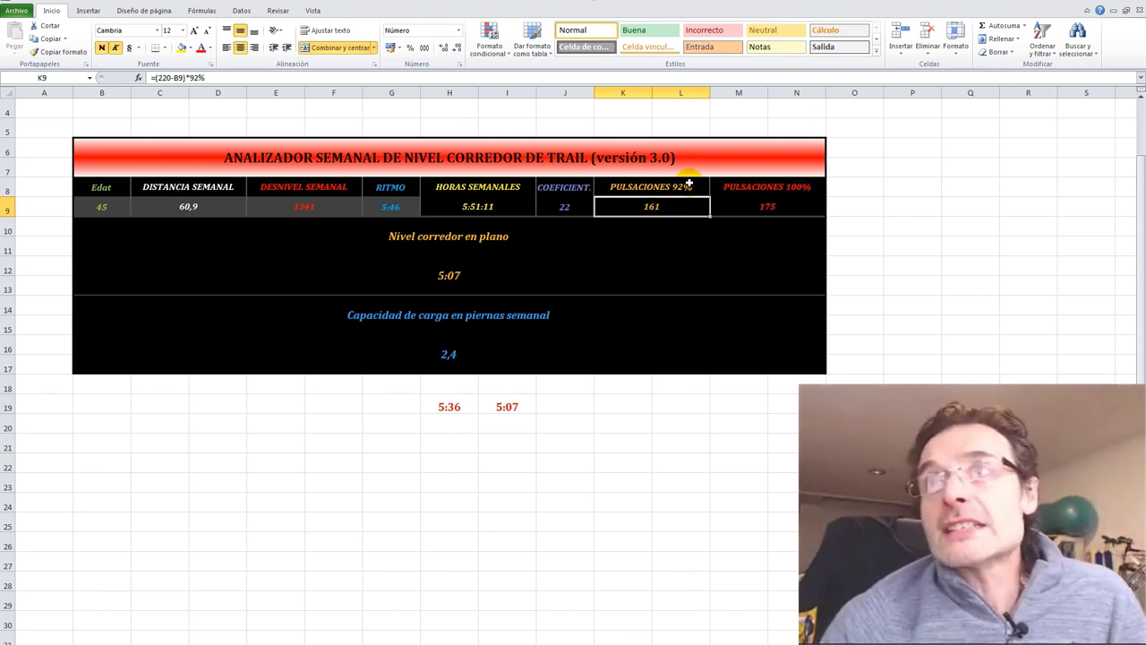
click(452, 281)
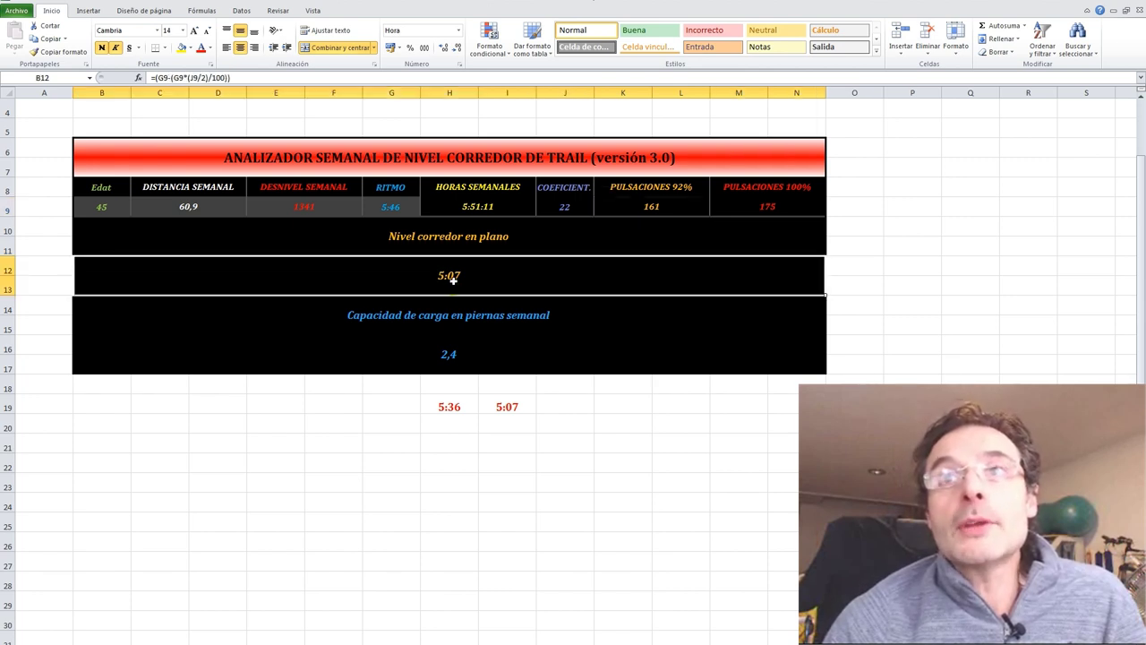
Step: Compare the two weekly flat-terrain paces stored in H19 and I19
click(450, 405)
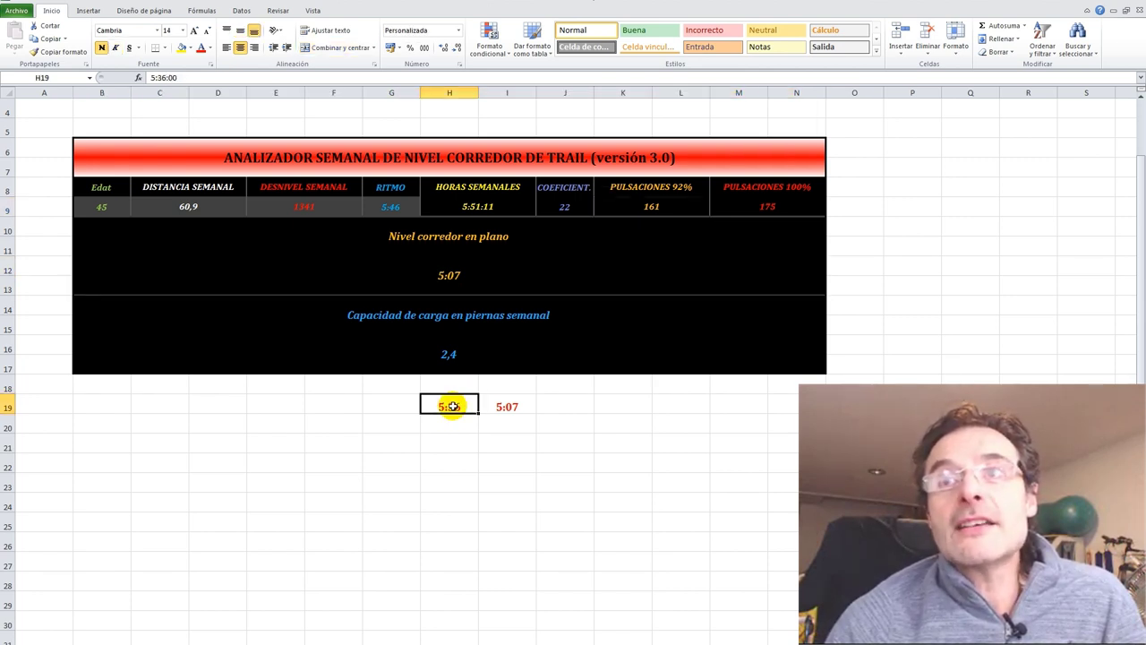
click(508, 408)
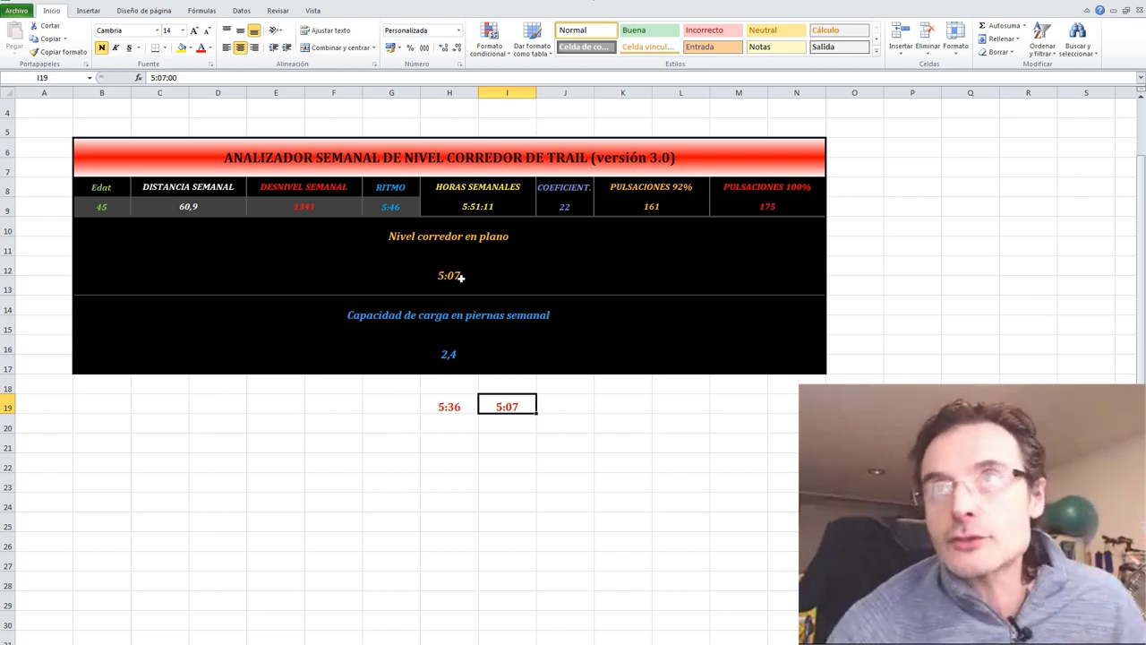
click(503, 407)
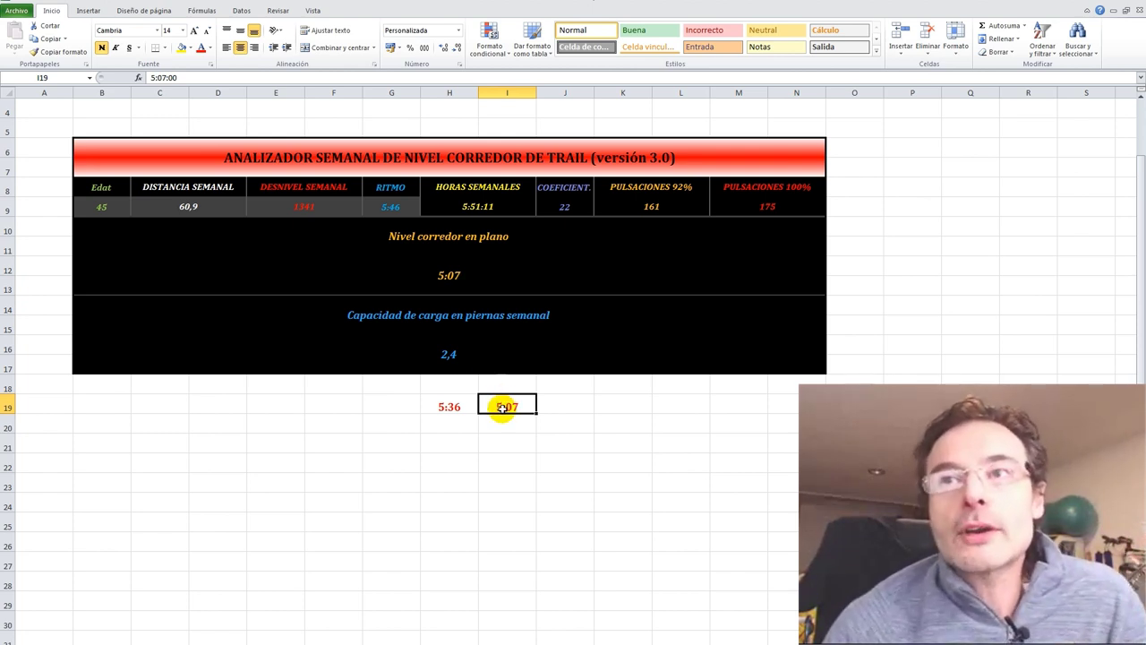
click(490, 400)
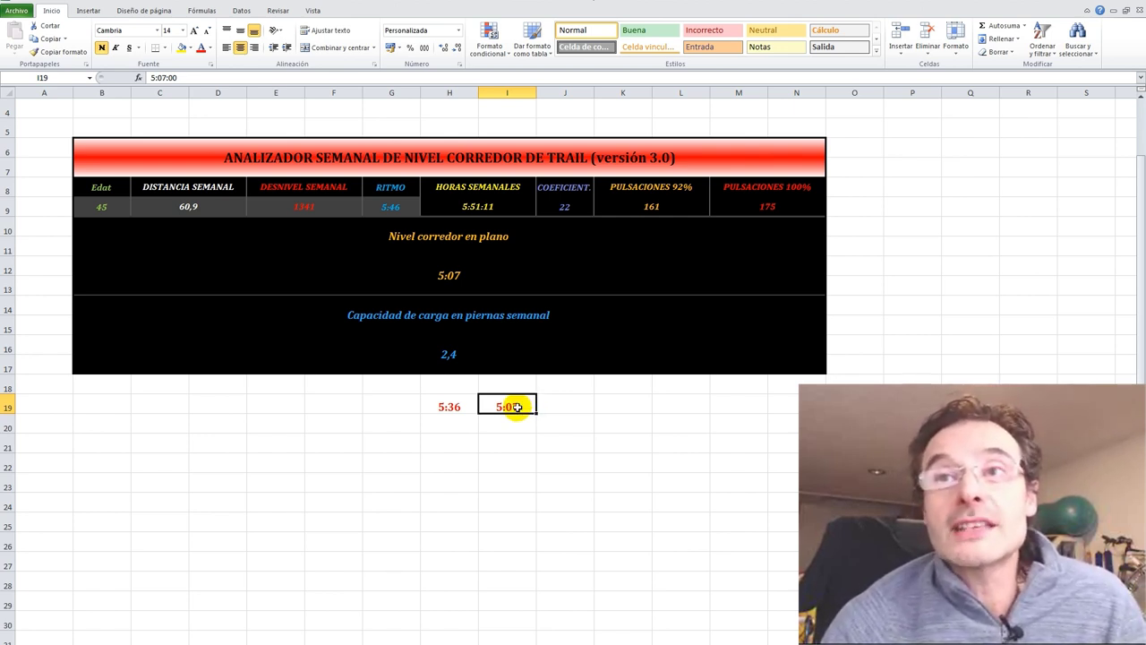
click(454, 408)
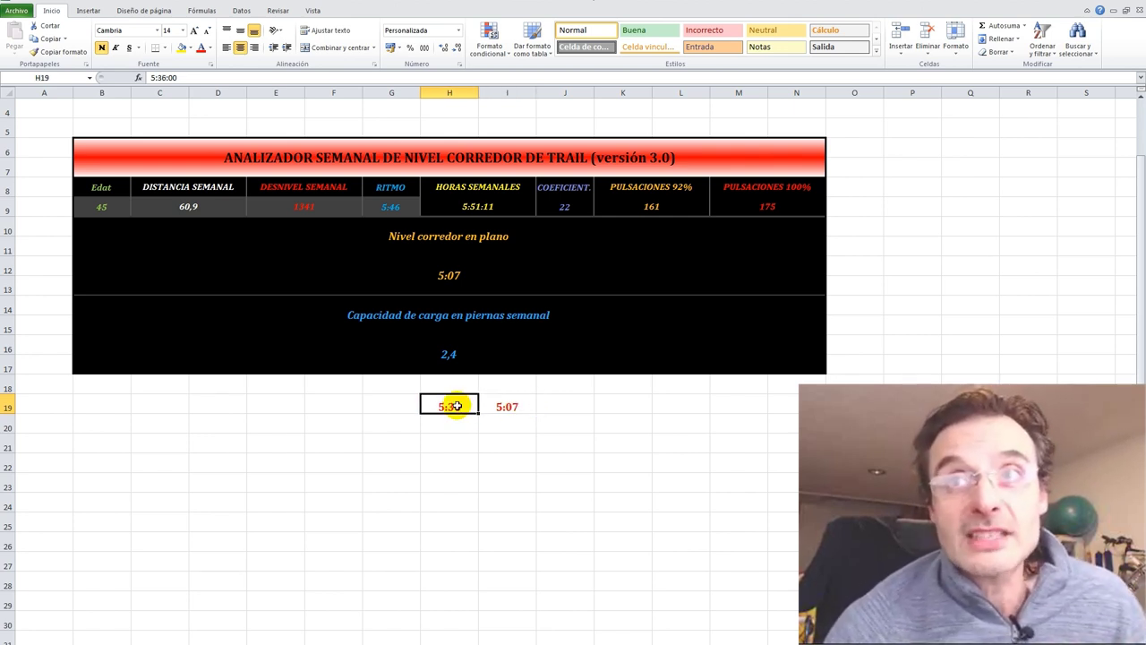
click(511, 404)
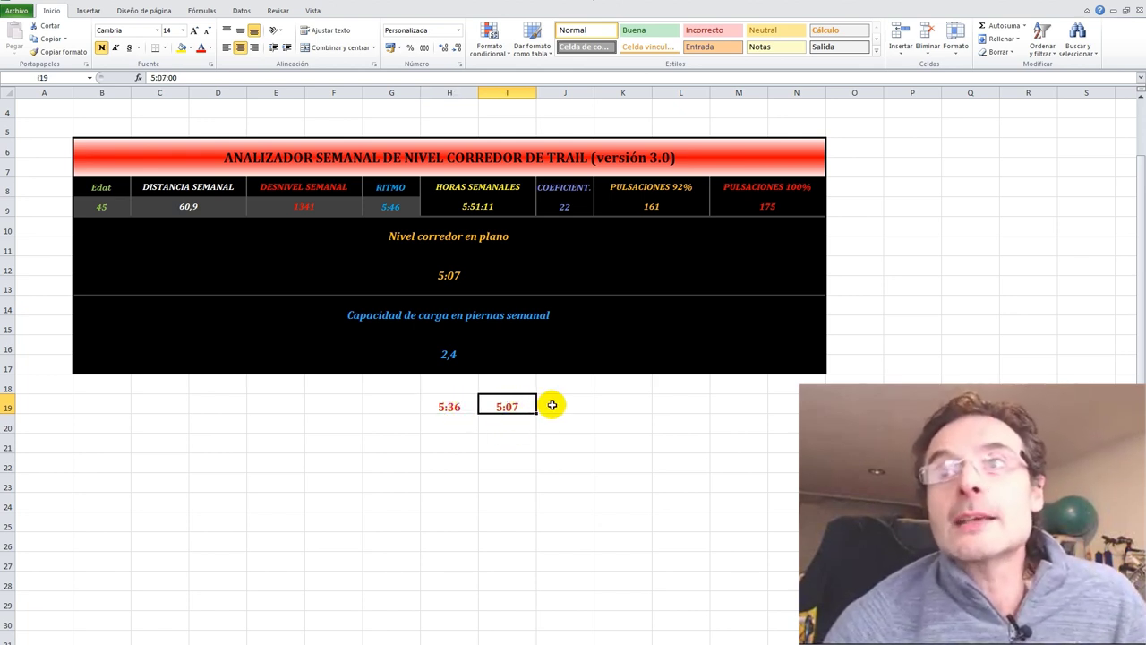
Step: Enter 5:05 as a third weekly pace in J19 and copy the formatting of I19 onto it
click(555, 404)
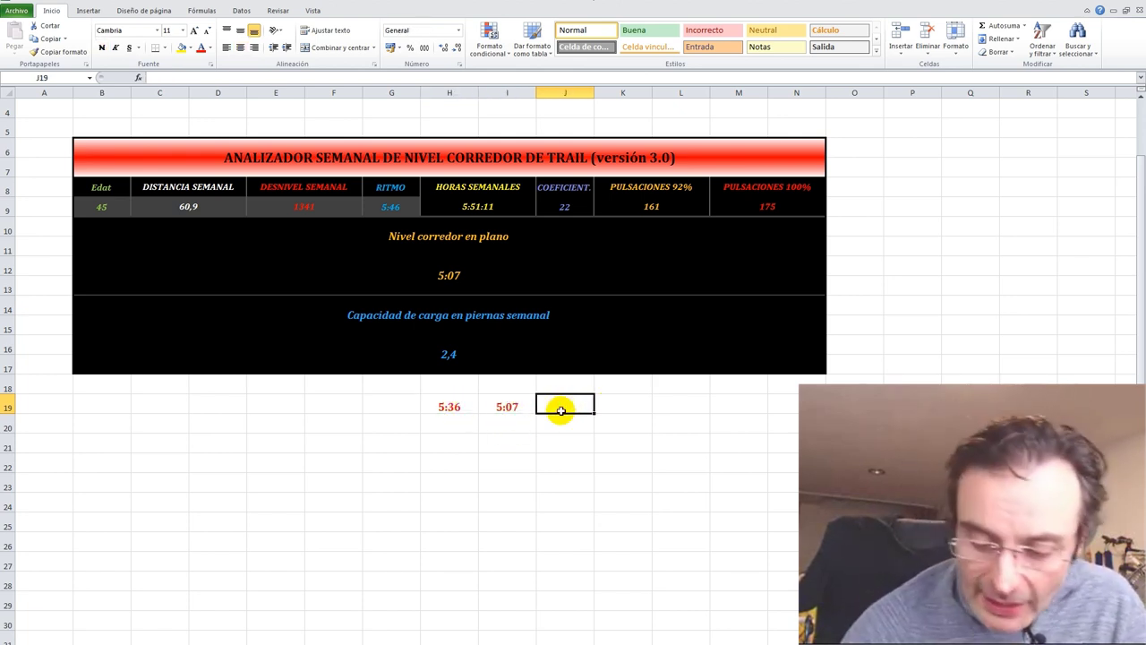
text(5:05)
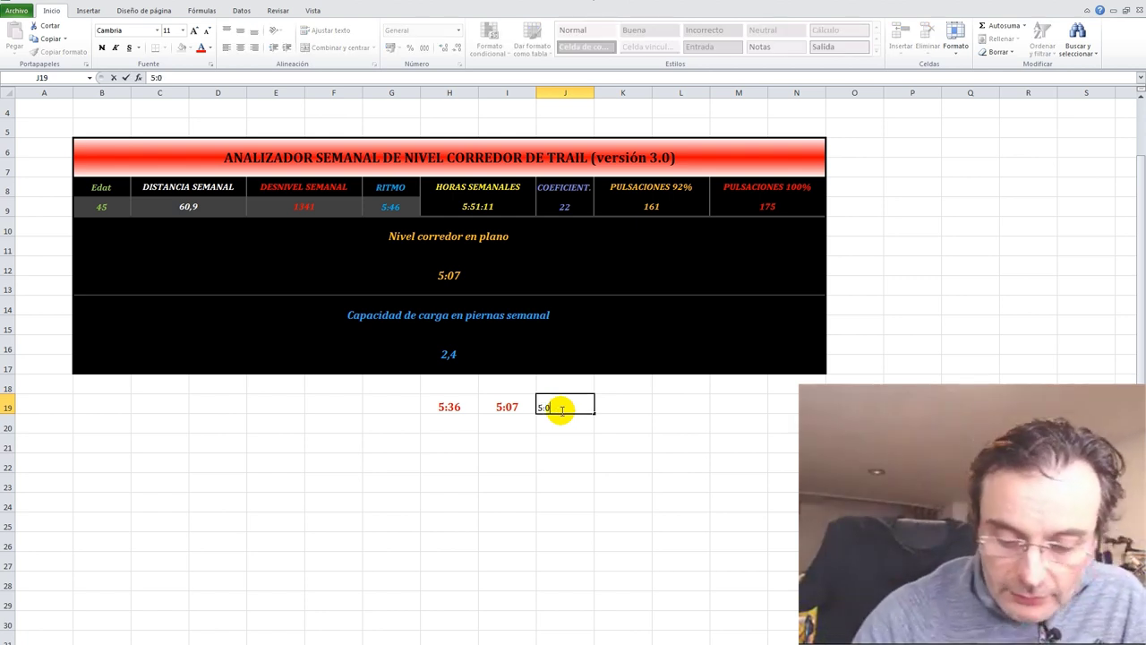
key(Return)
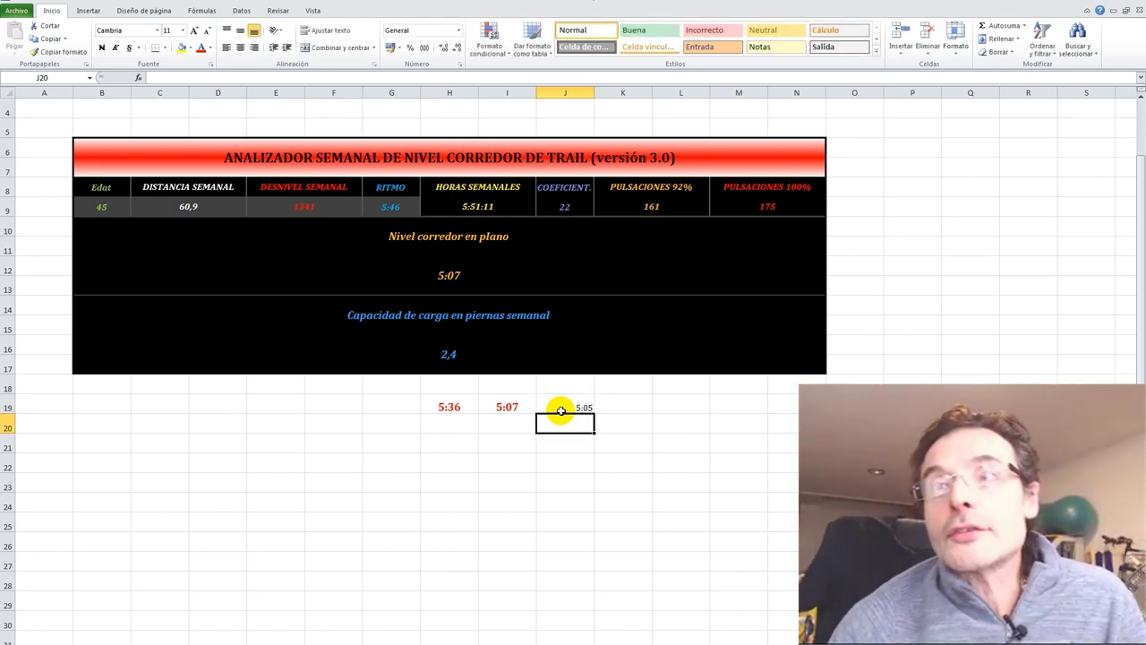
click(507, 408)
click(54, 51)
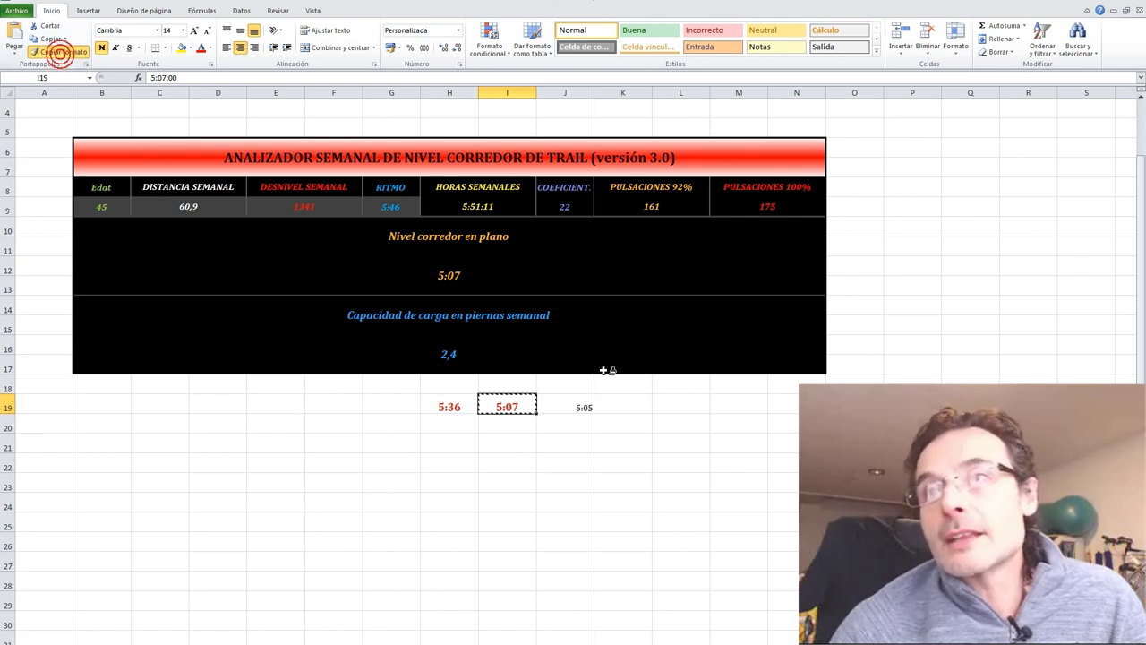
click(565, 407)
click(573, 461)
click(565, 406)
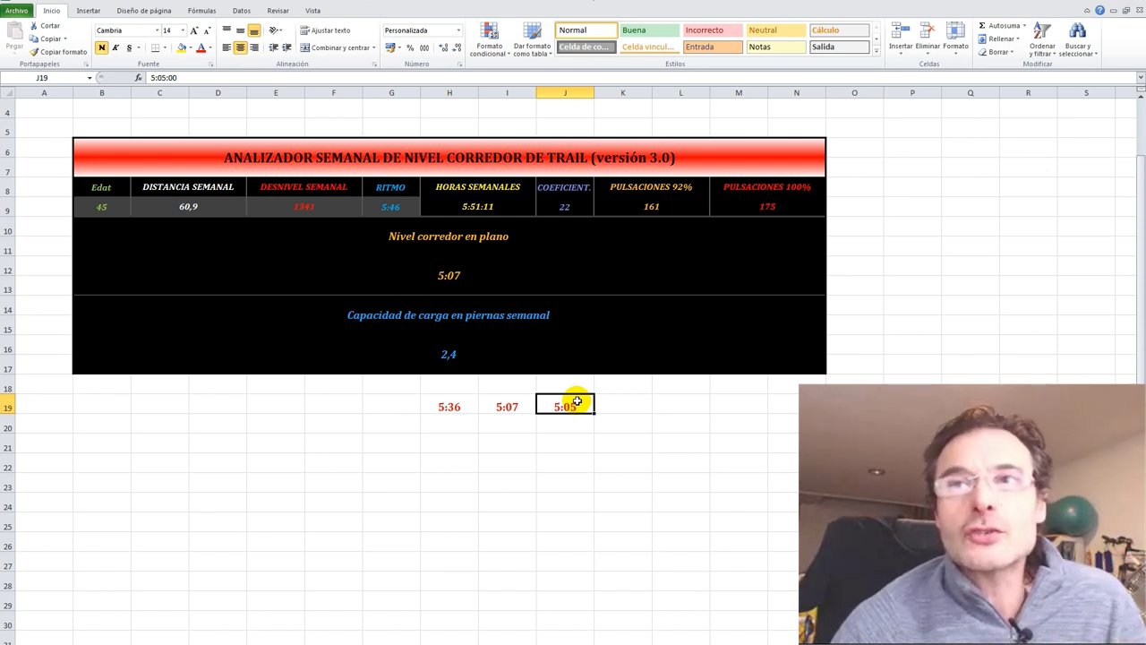
Step: Review the paces in H19 and I19 and examine the formula behind the weekly leg-load capacity in B16
click(447, 408)
click(483, 405)
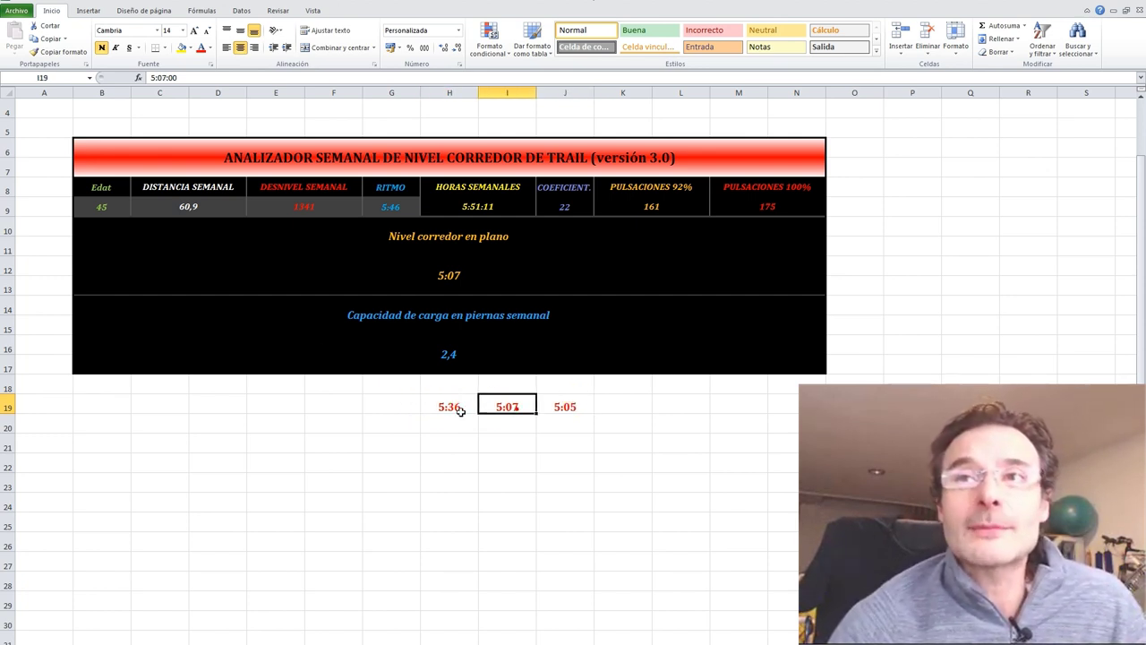
click(452, 407)
click(497, 405)
click(485, 409)
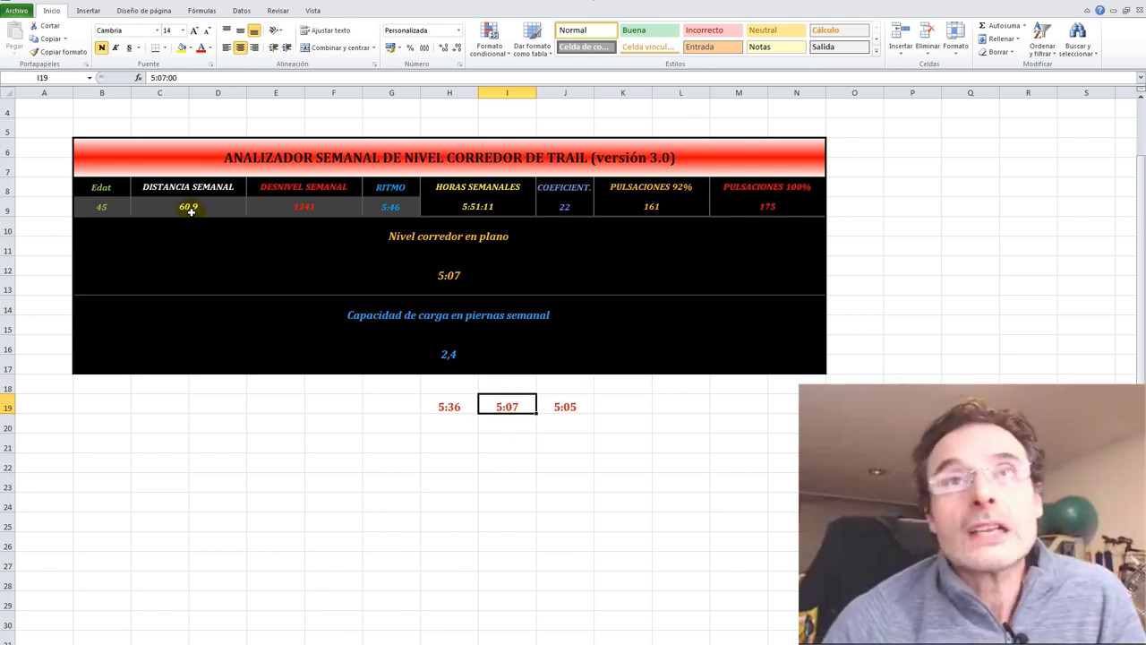
click(461, 356)
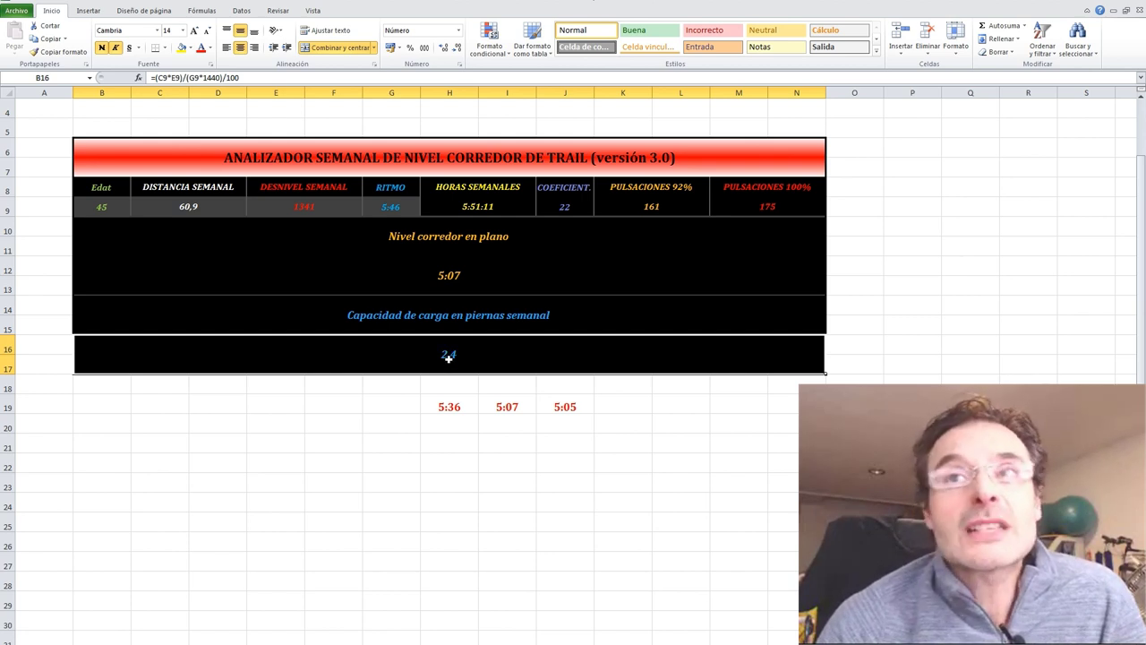
double_click(448, 357)
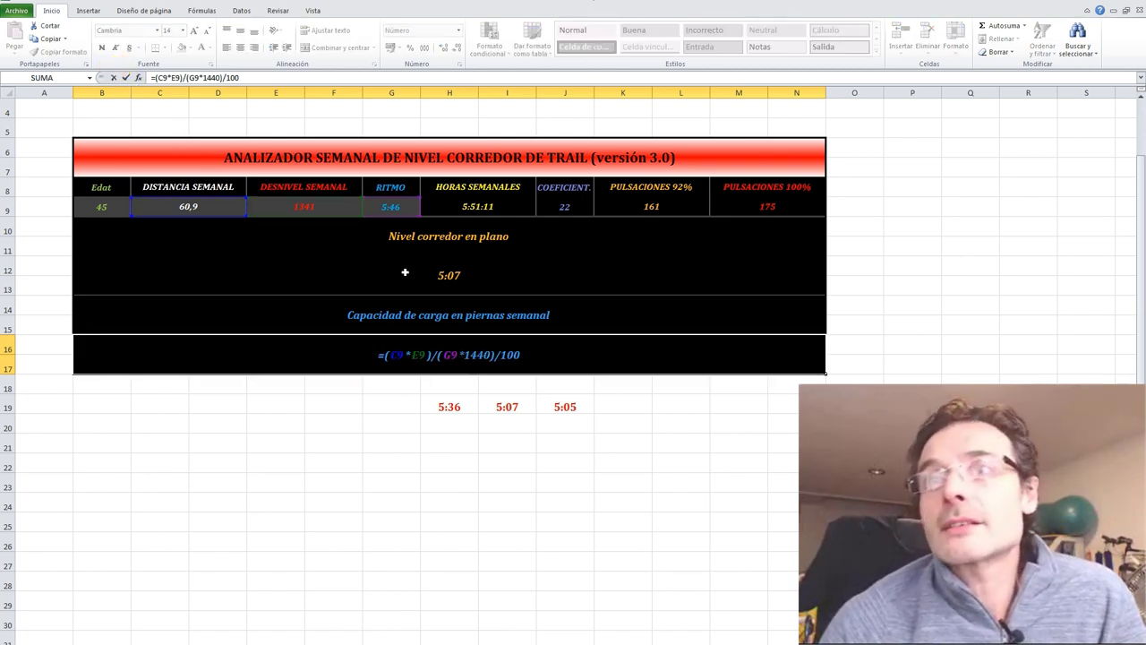
key(Return)
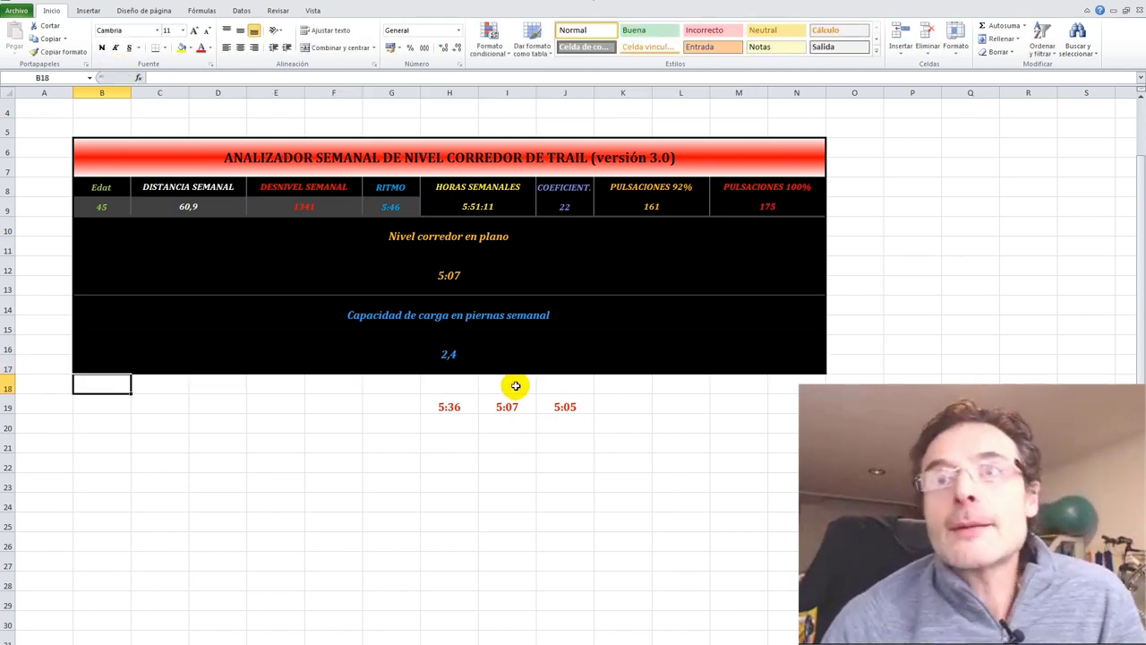
click(454, 356)
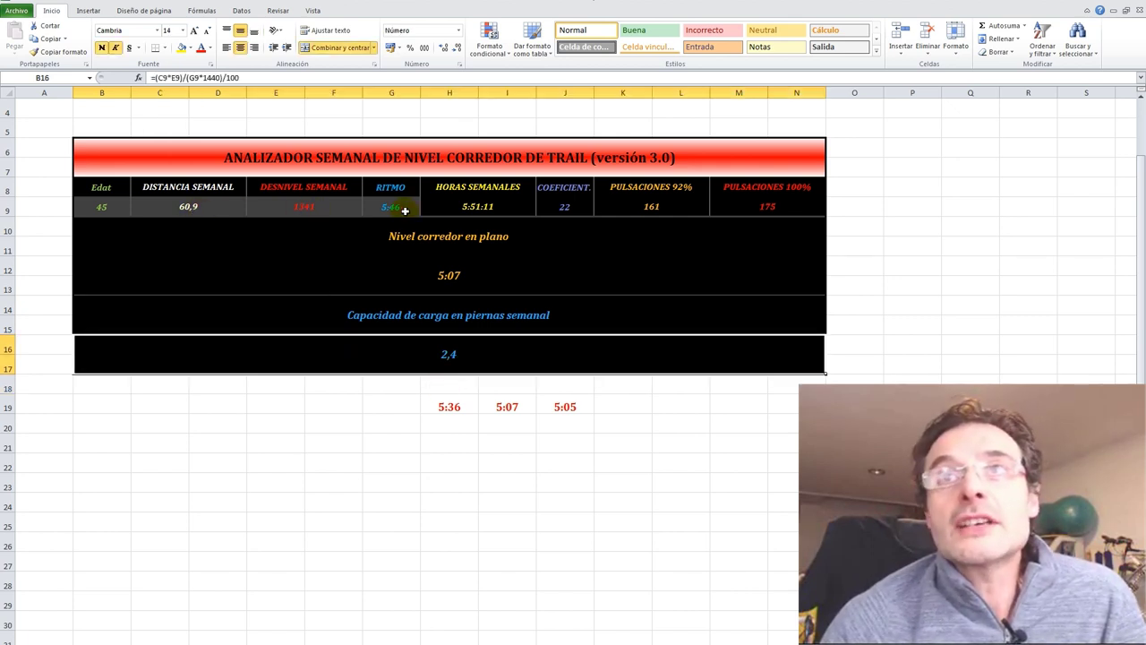
click(467, 367)
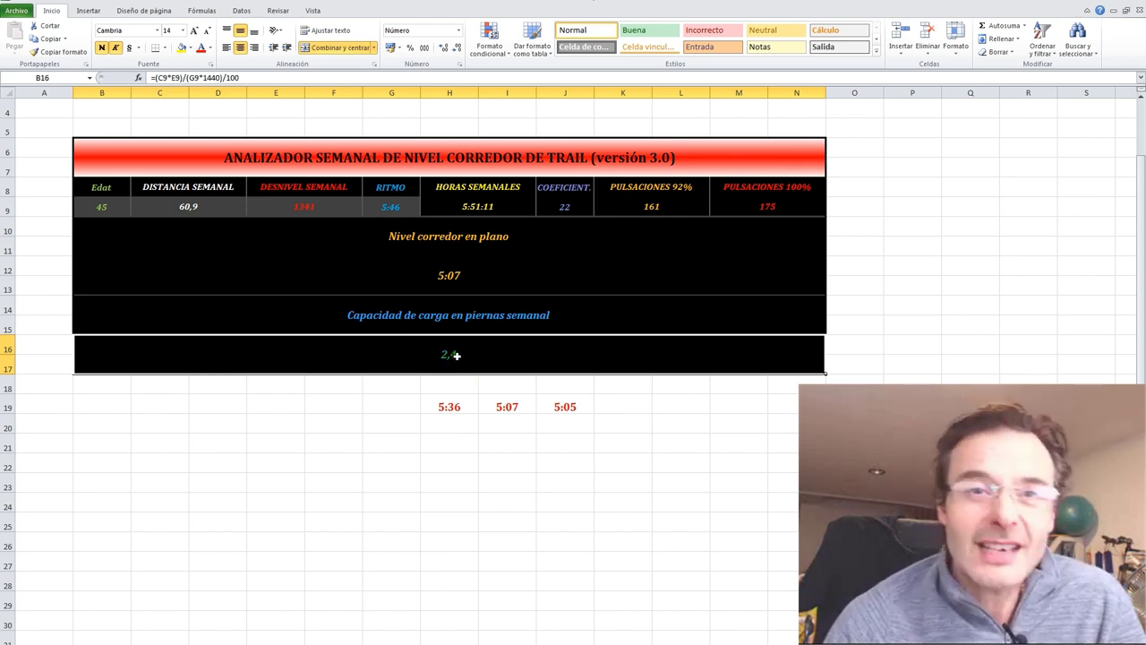
Step: Set the weekly distance in C9 to 75 and the weekly elevation gain in E9 to 2500, and check the leg-load result in B16
click(191, 206)
text(75)
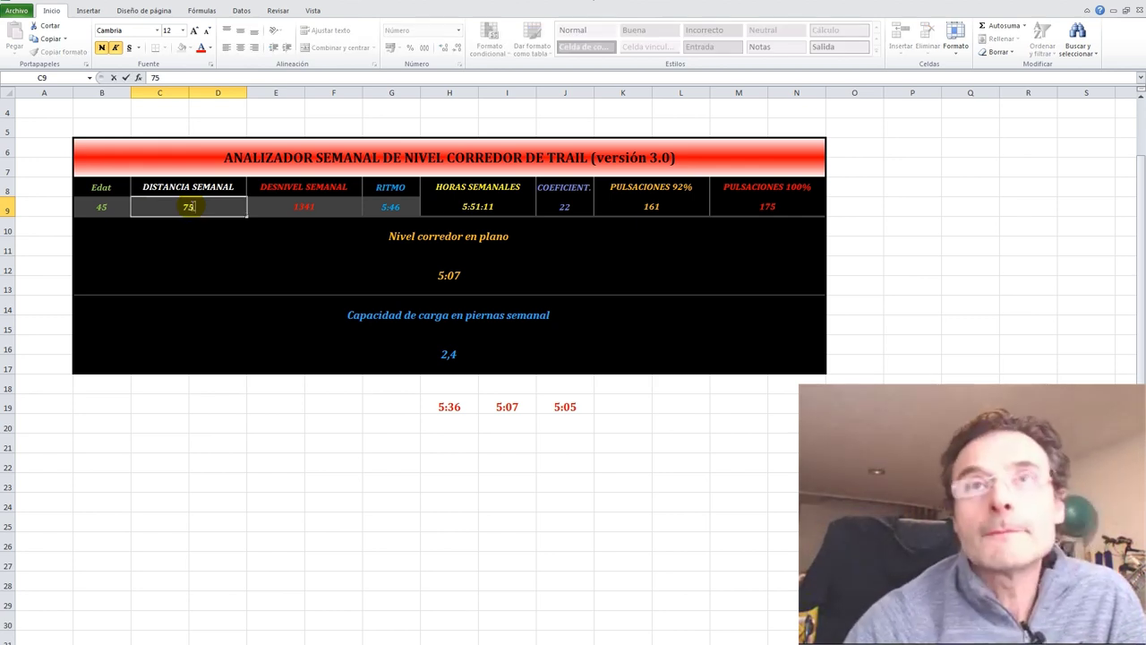
key(Return)
click(306, 207)
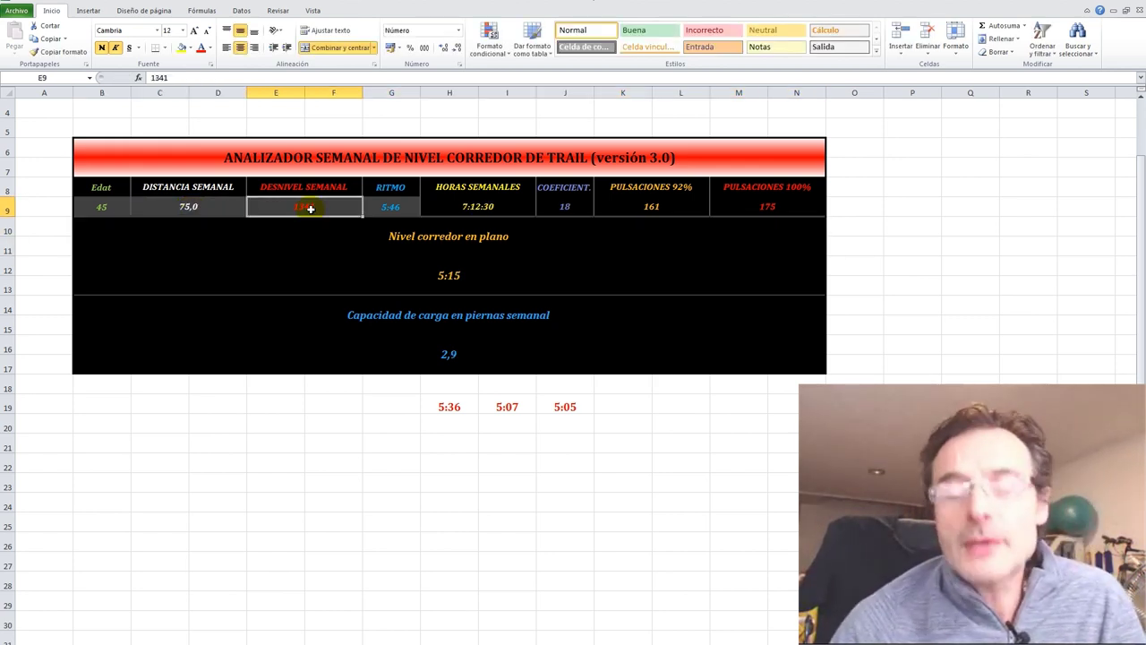
text(2000)
key(Return)
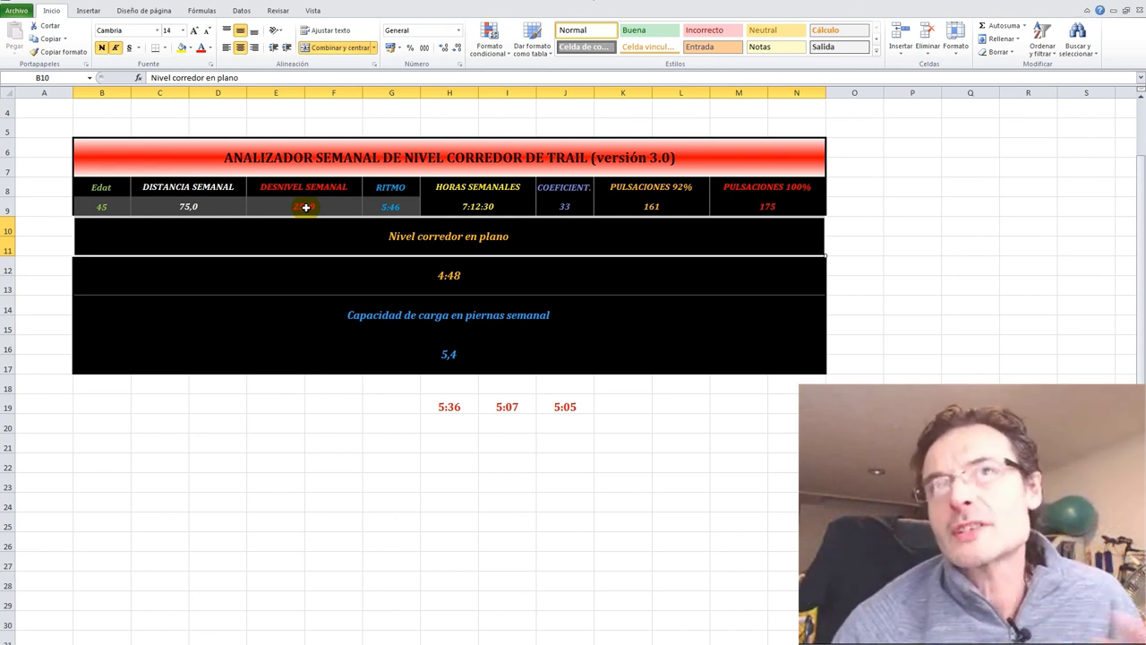
click(454, 354)
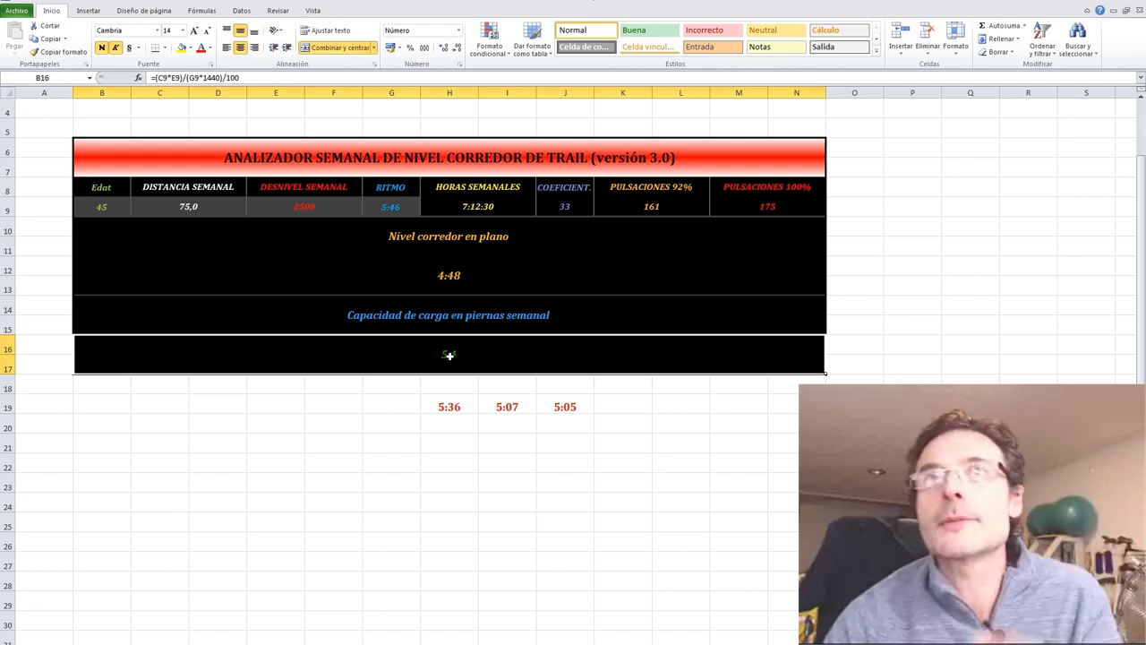
Step: Set the pace in G9 to 6:00 and check the leg-load result in B16
click(396, 206)
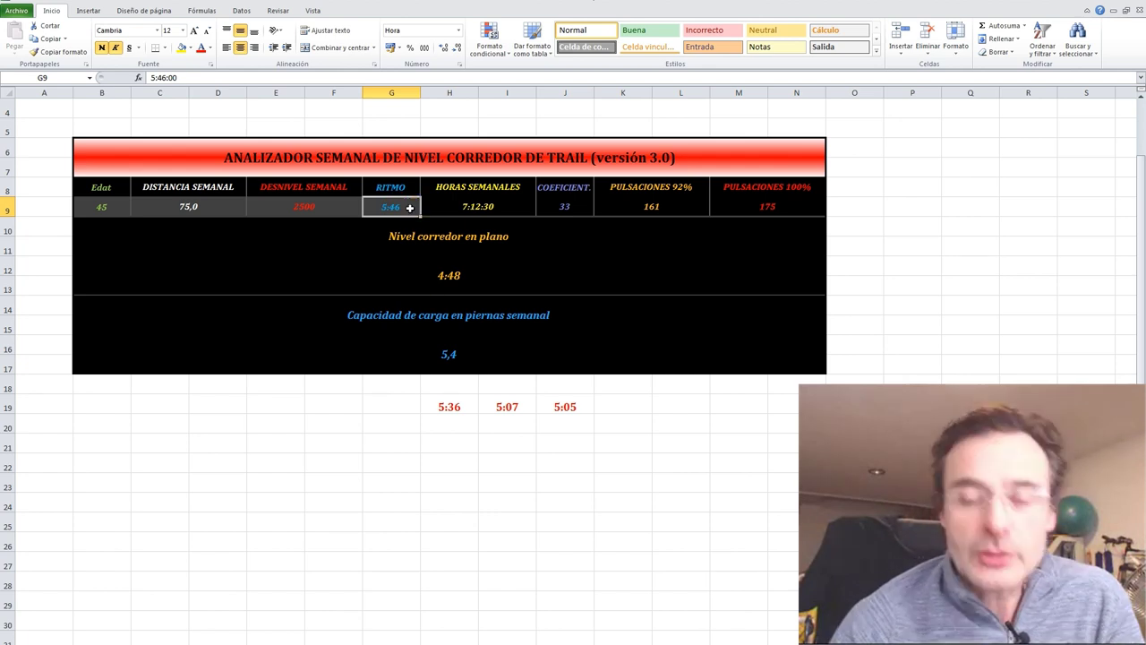
text(6)
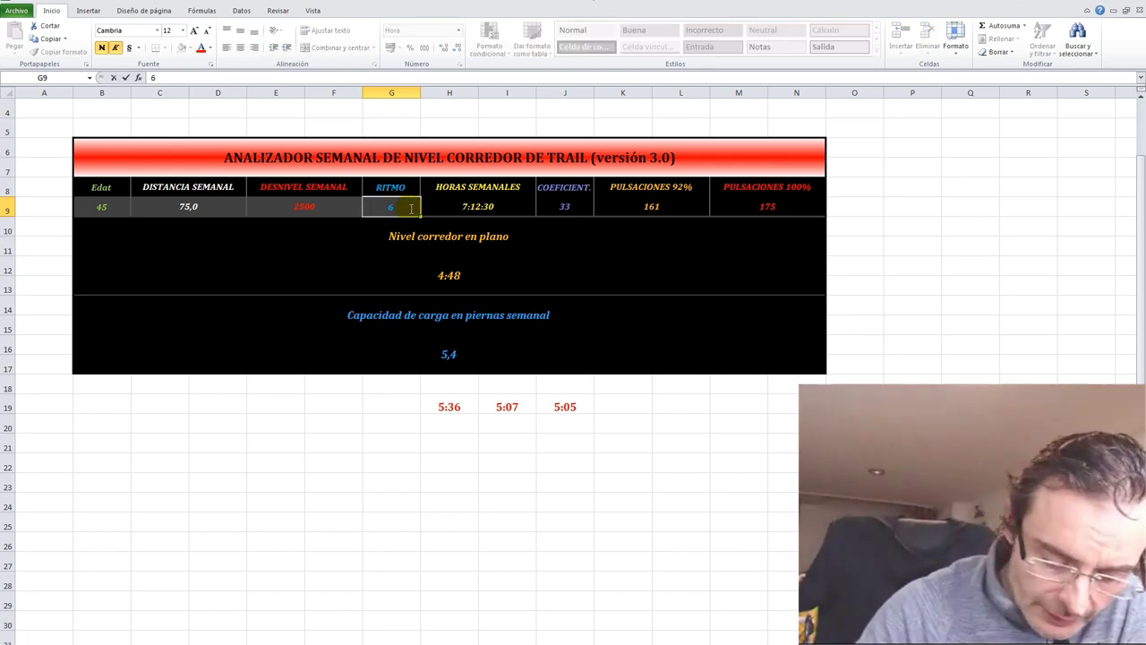
text(:00)
key(Return)
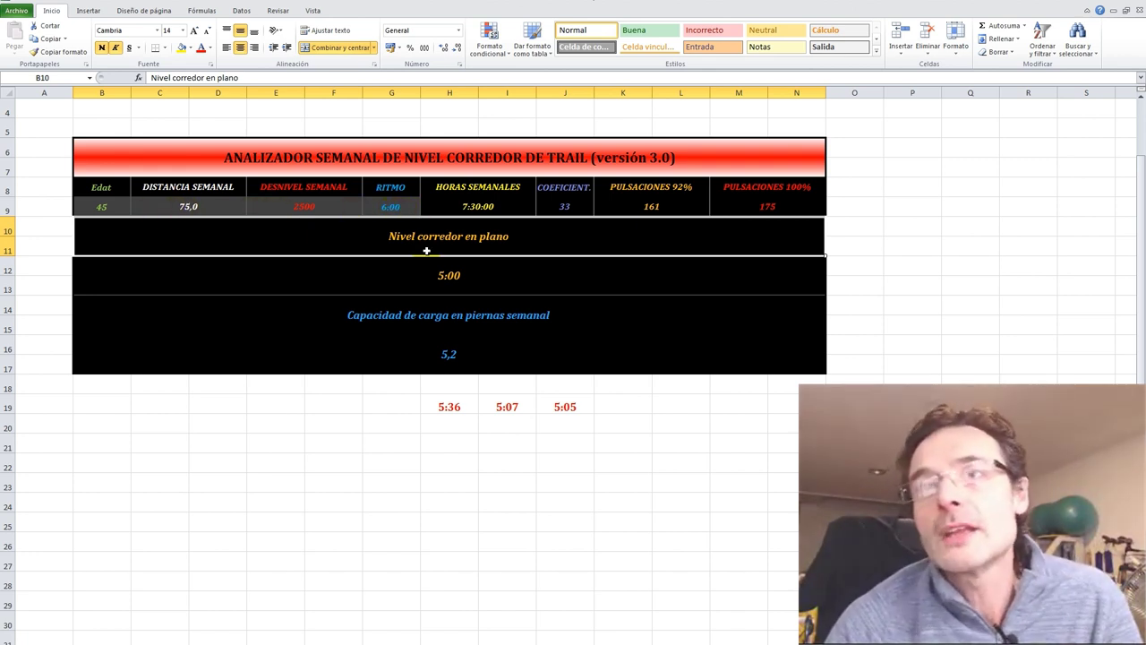
click(458, 357)
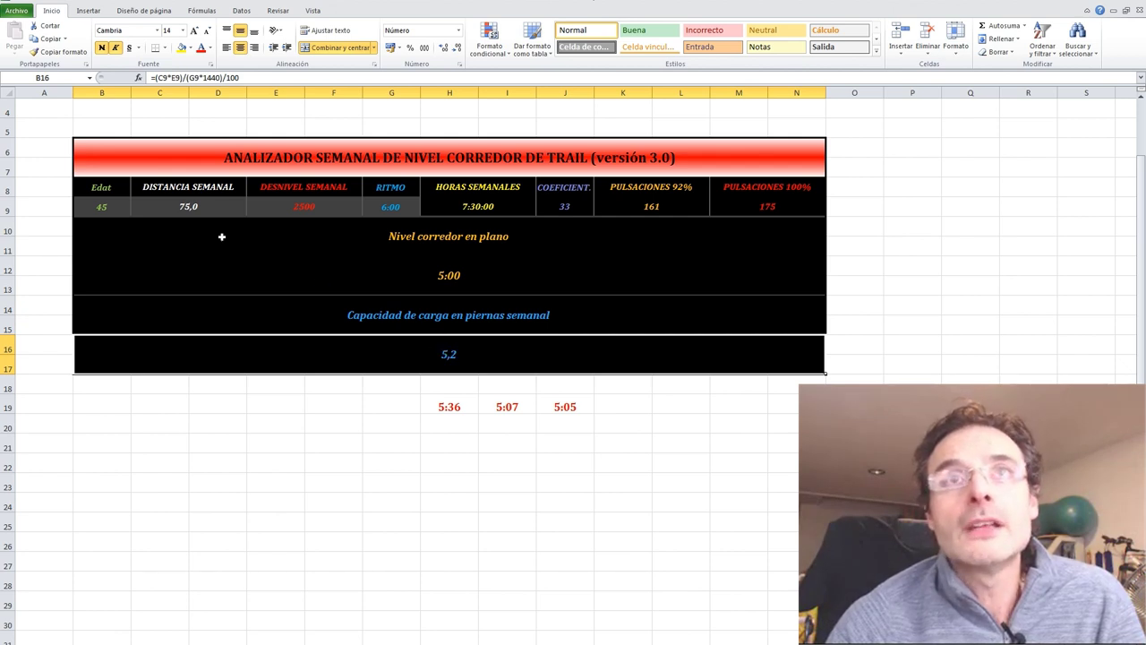
Step: Set the weekly distance in C9 to 120 and the weekly elevation gain in E9 to 5000
click(188, 207)
text(120)
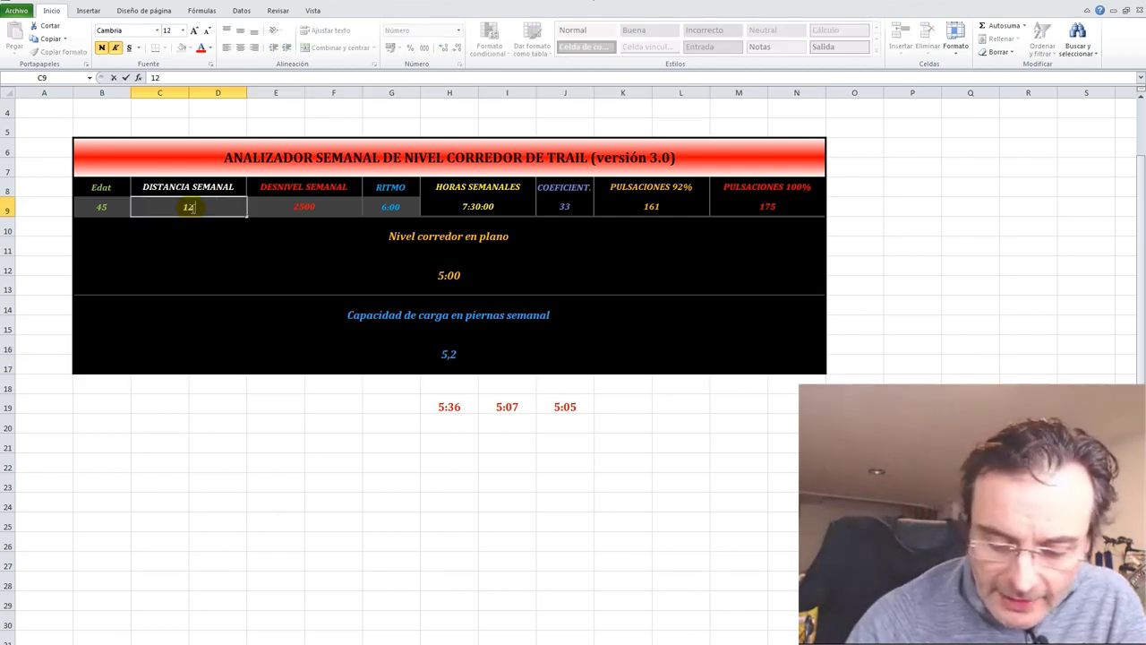
key(Return)
click(314, 203)
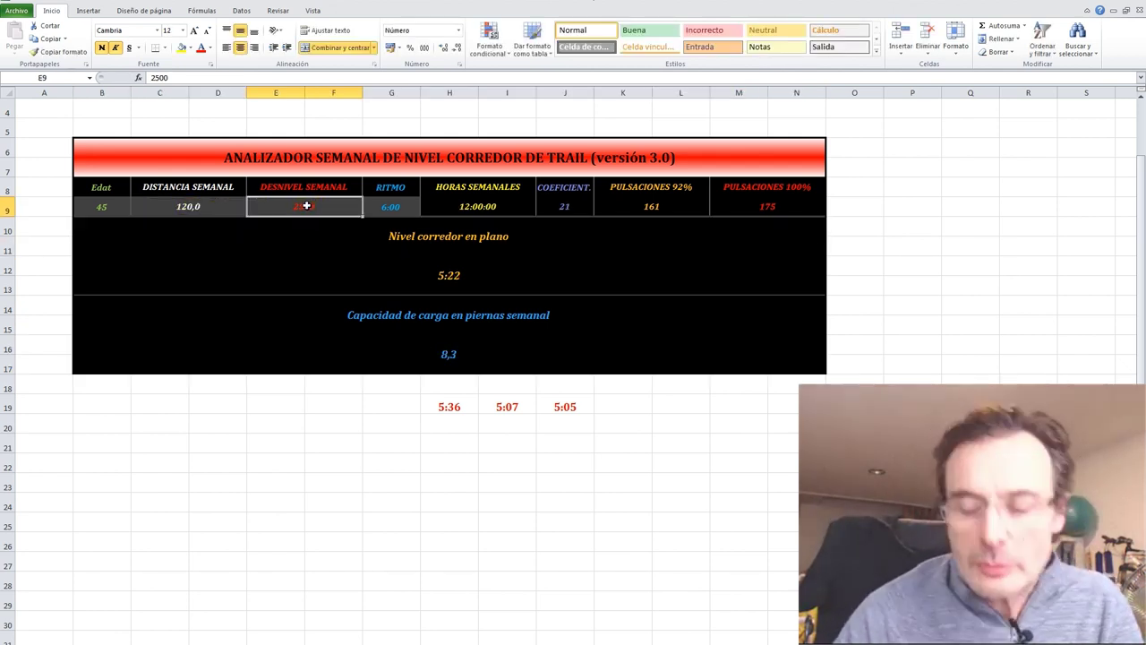
text(500)
key(Return)
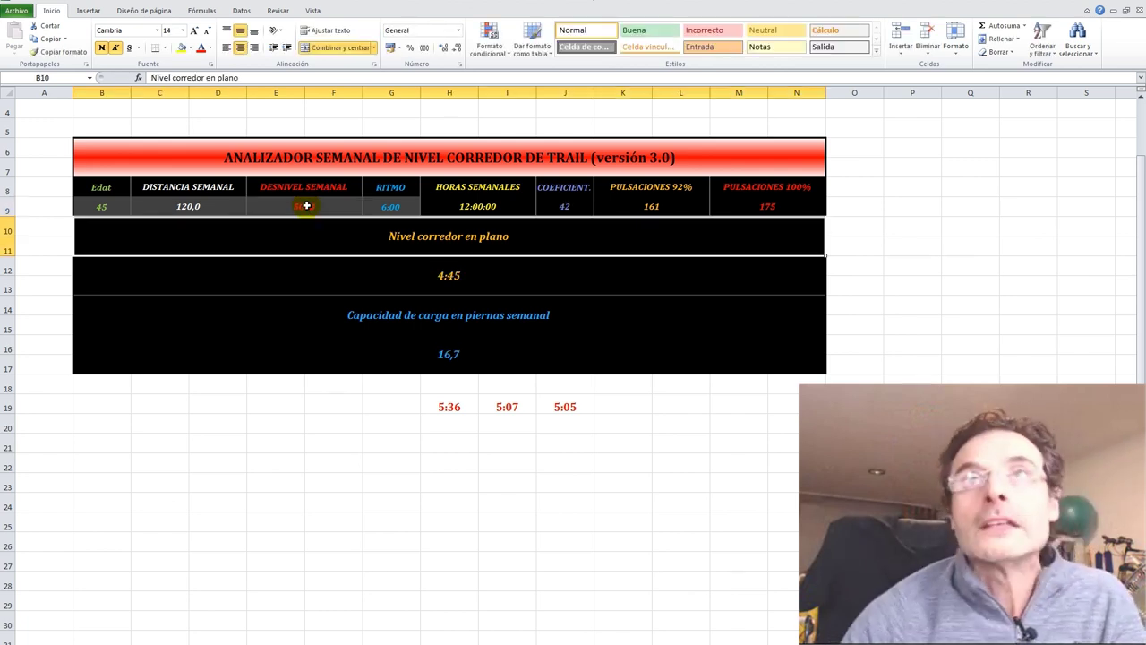
Step: Set the pace in G9 to 6:30 and review the leg-load result in B16 against the weekly distance
click(397, 206)
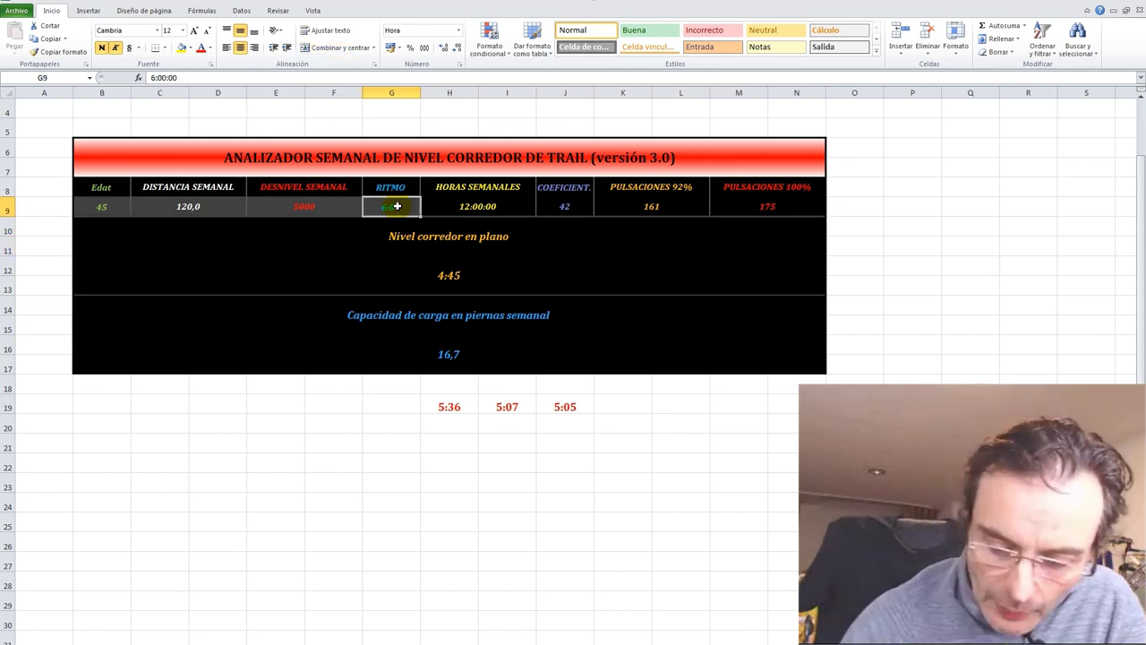
text(6:30)
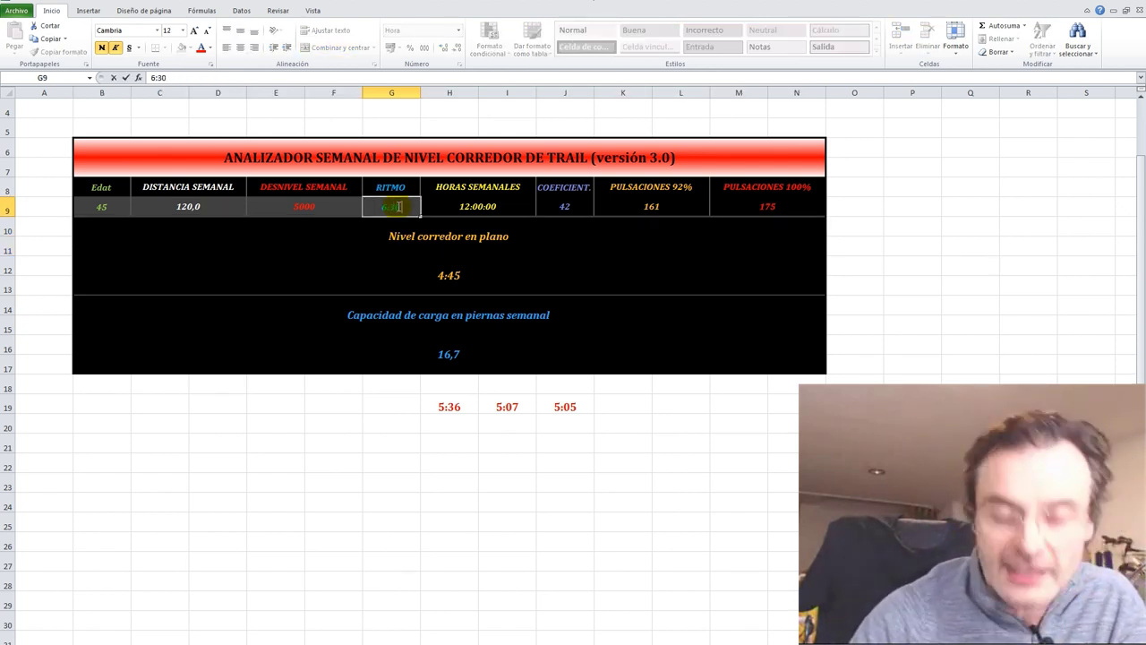
key(Return)
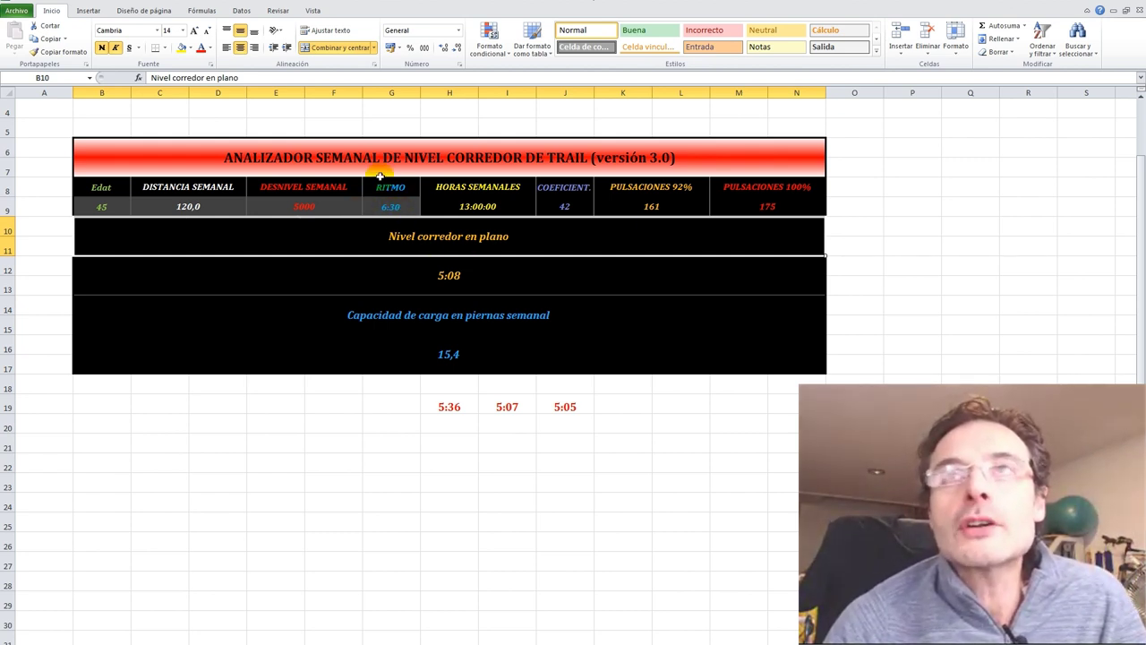
click(460, 356)
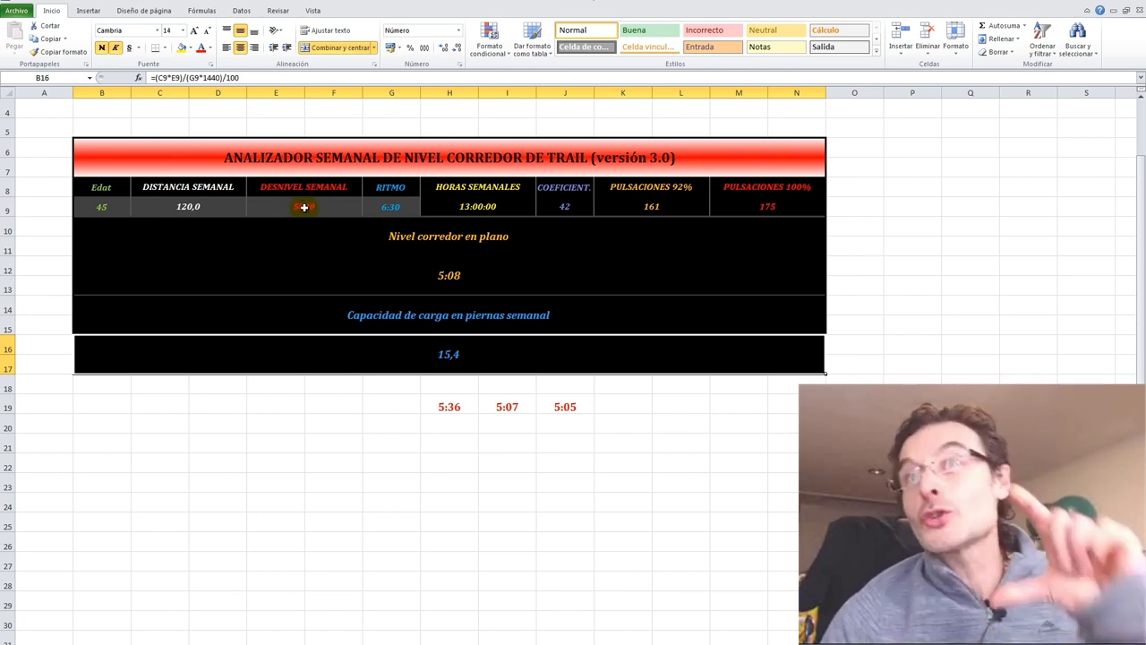
click(195, 206)
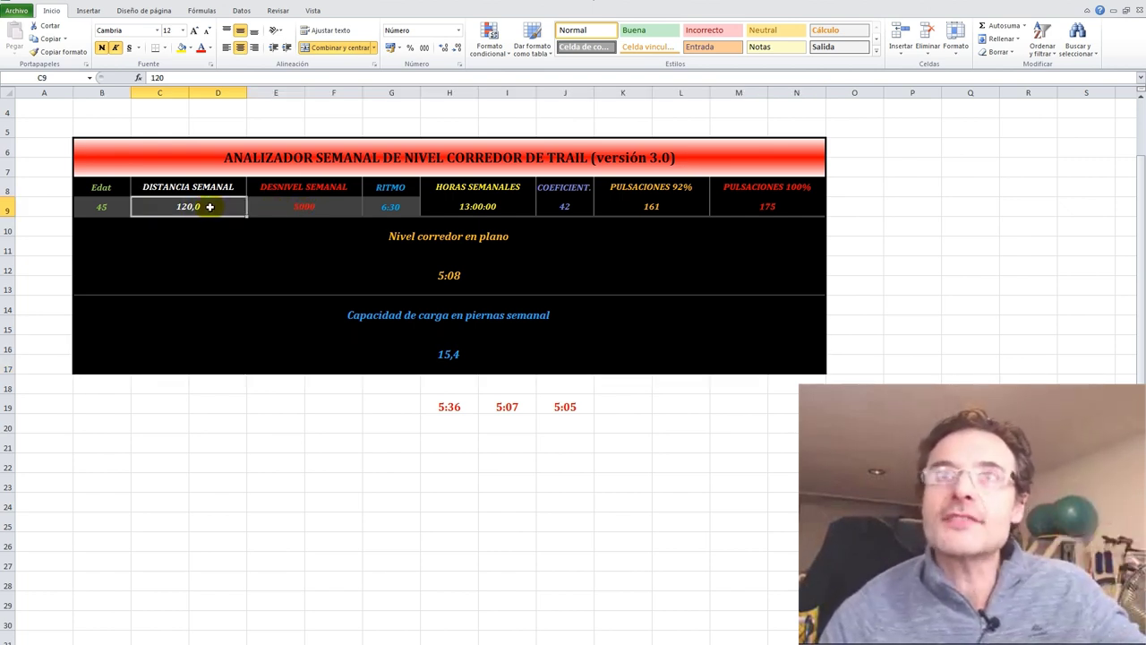
click(450, 356)
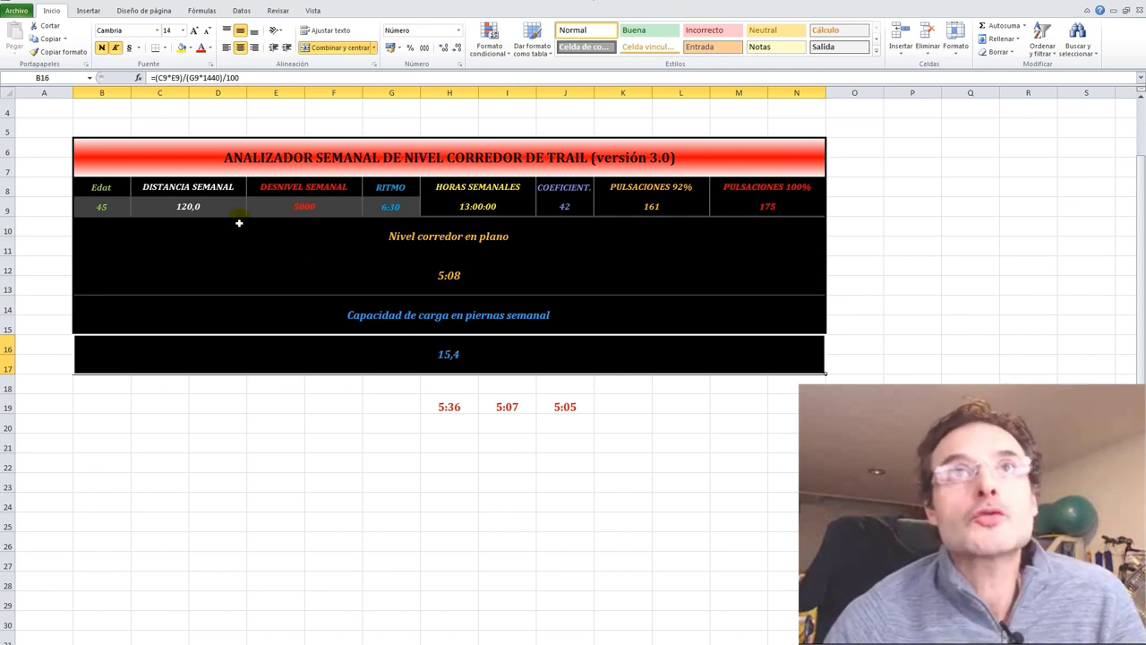
Step: Set the weekly distance in C9 to 200 and the weekly elevation gain in E9 to 10000
click(199, 212)
text(200)
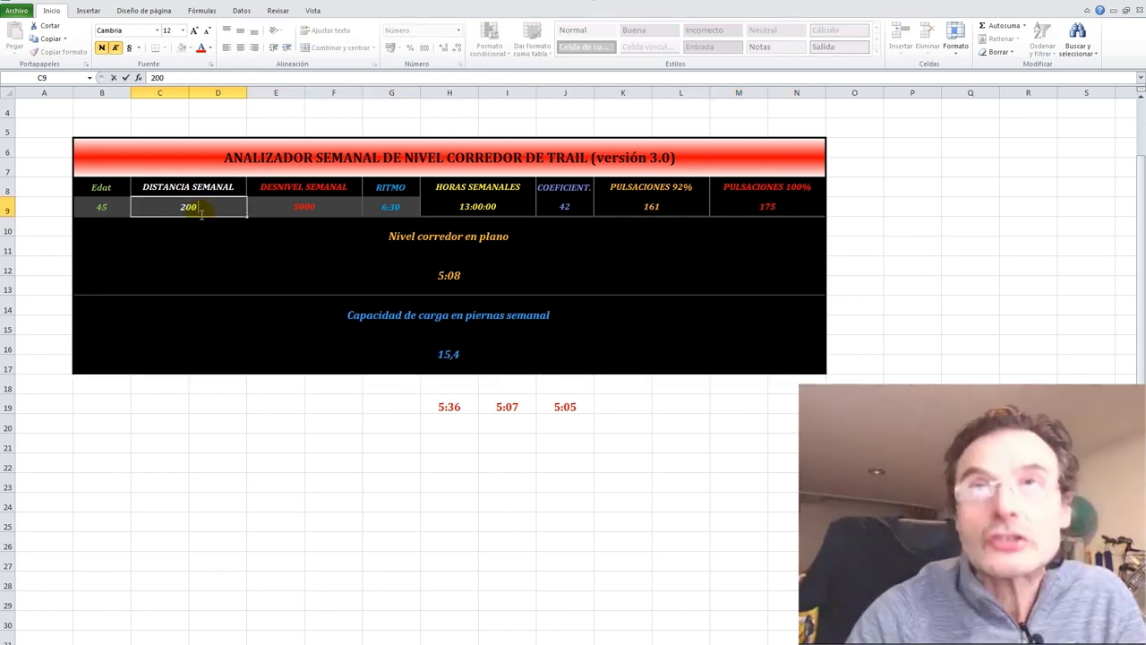
key(Return)
click(295, 204)
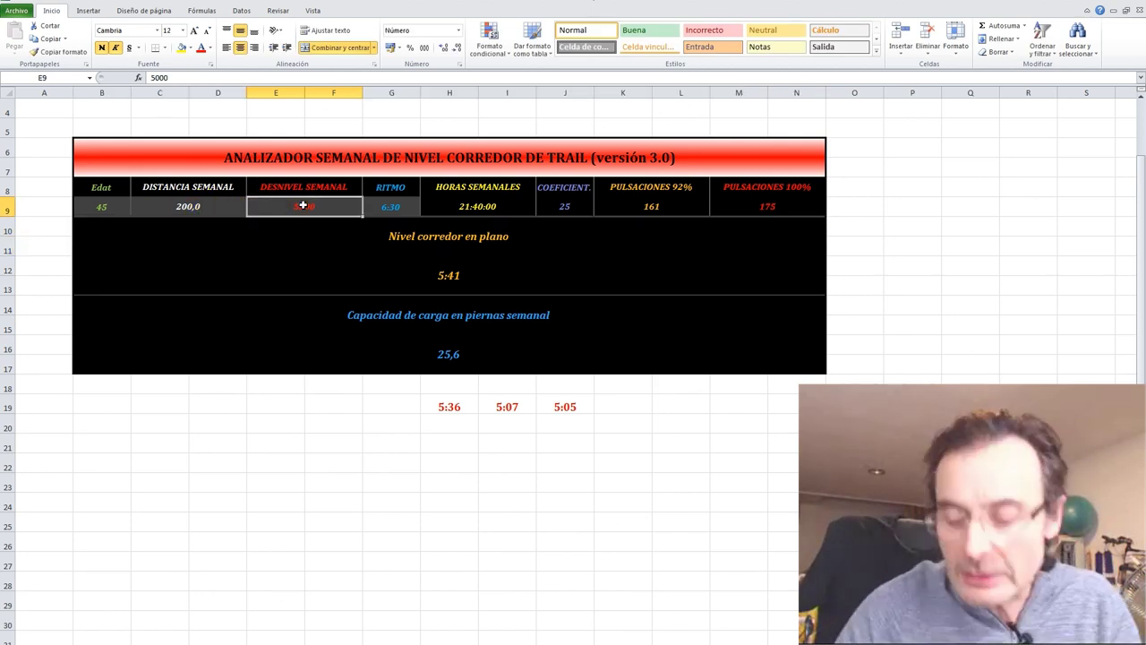
text(1)
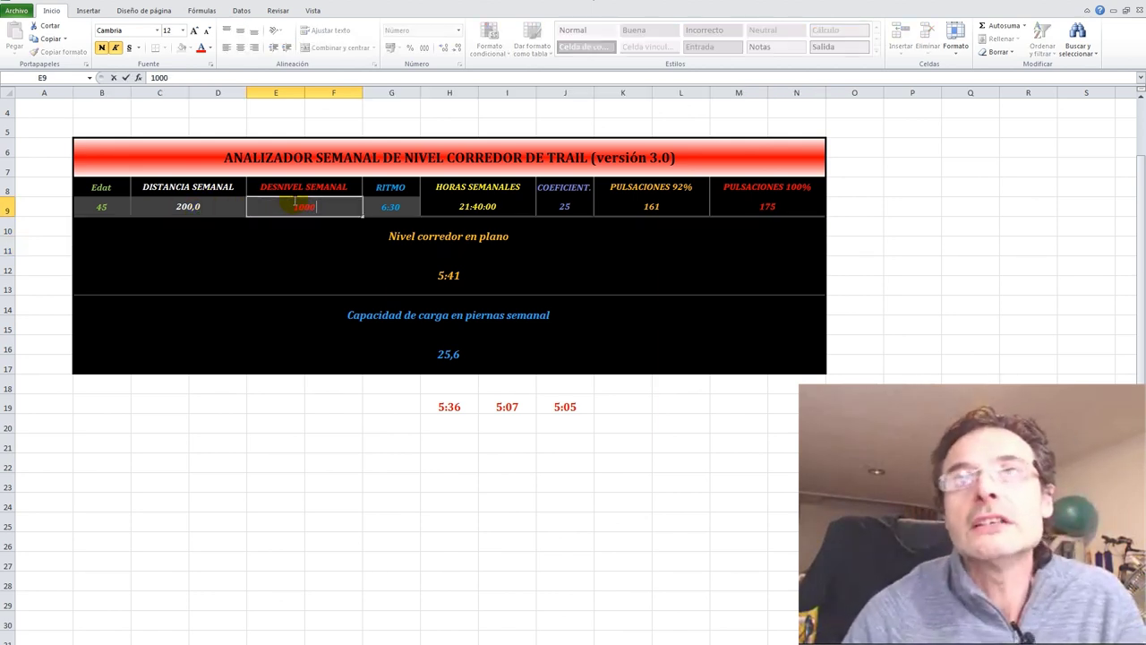
text(0000)
key(Return)
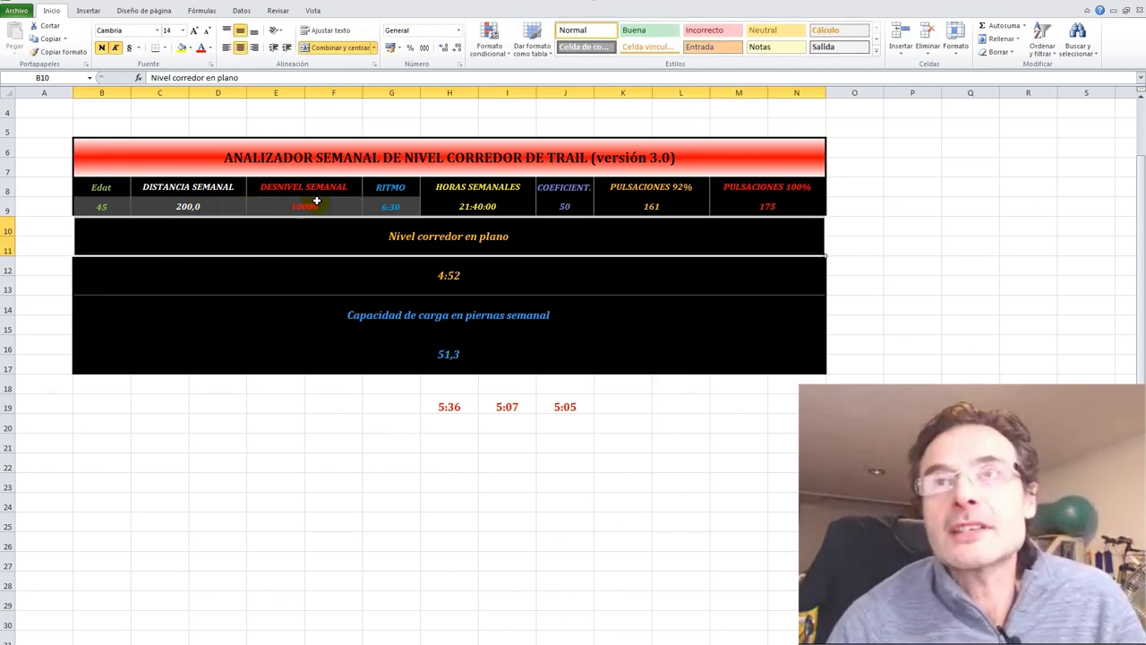
Step: Set the pace in G9 to 5:30 and check the leg-load result in B16
click(389, 206)
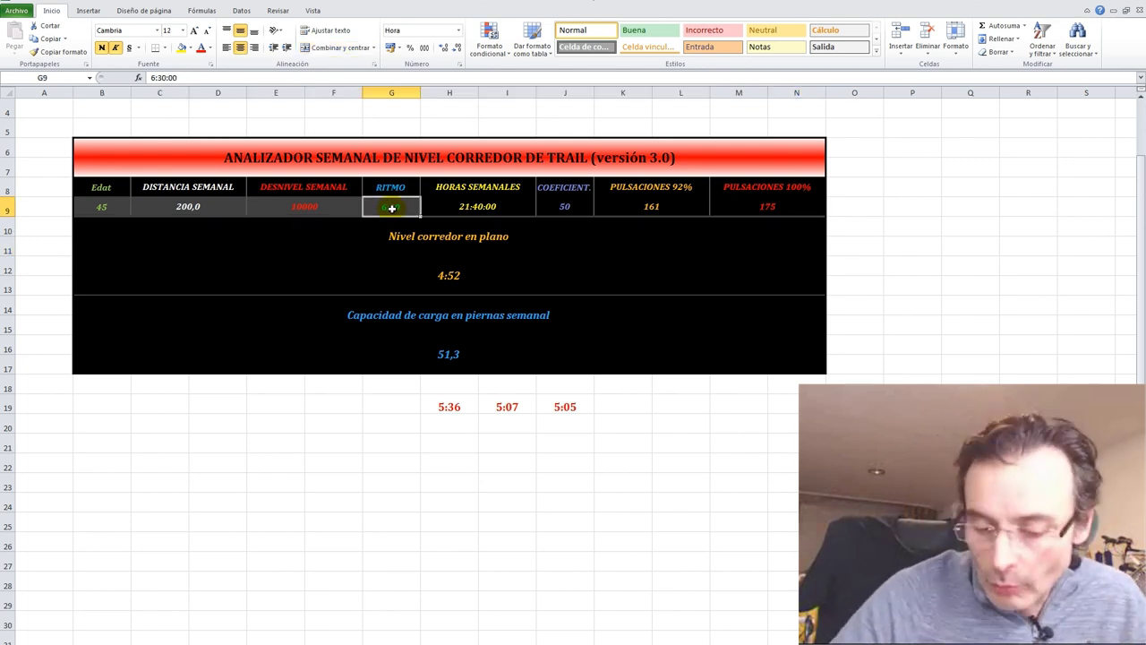
text(5:)
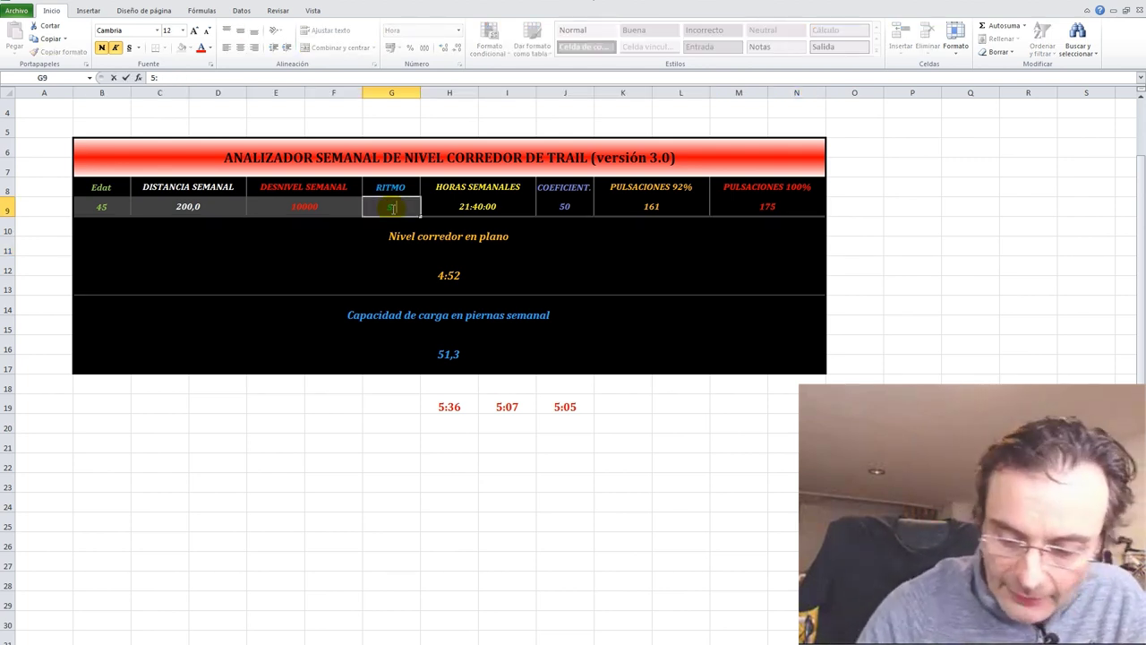
text(30)
key(Return)
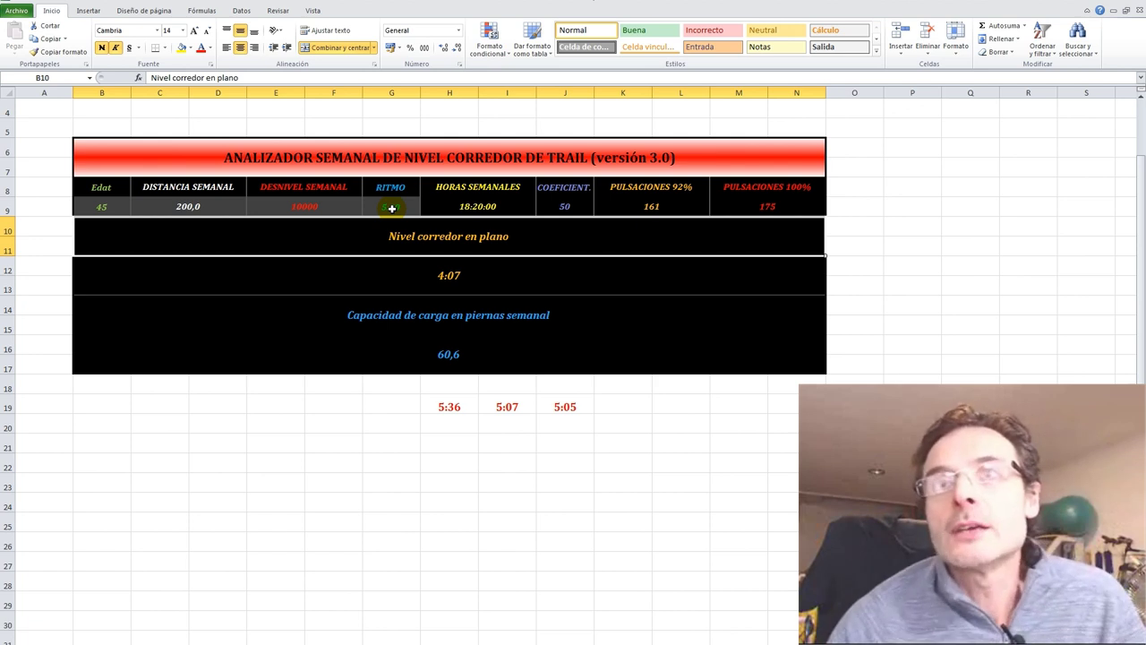
click(449, 355)
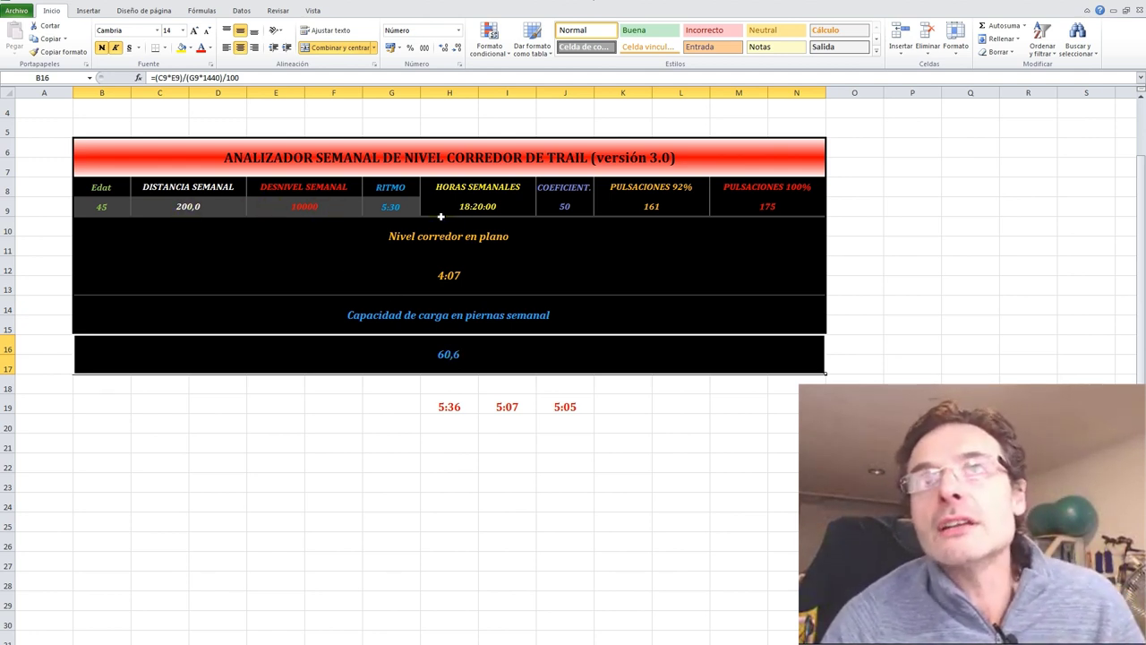
Step: Review the pace, weekly distance and weekly elevation gain entries in G9, C9 and E9
click(408, 208)
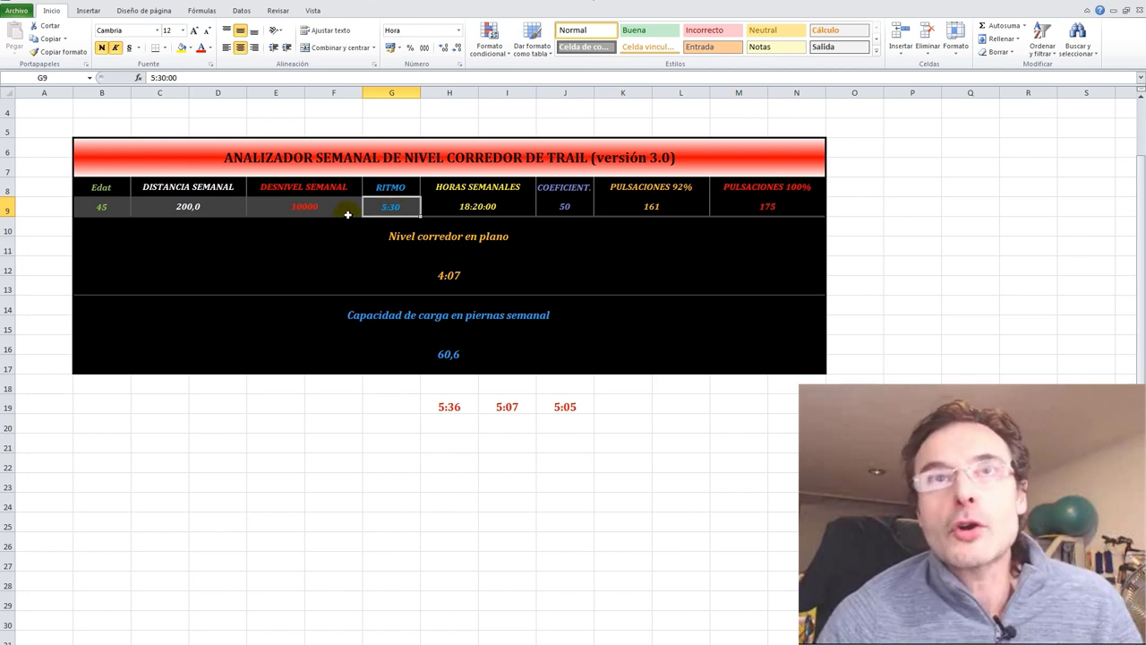
click(188, 207)
click(323, 207)
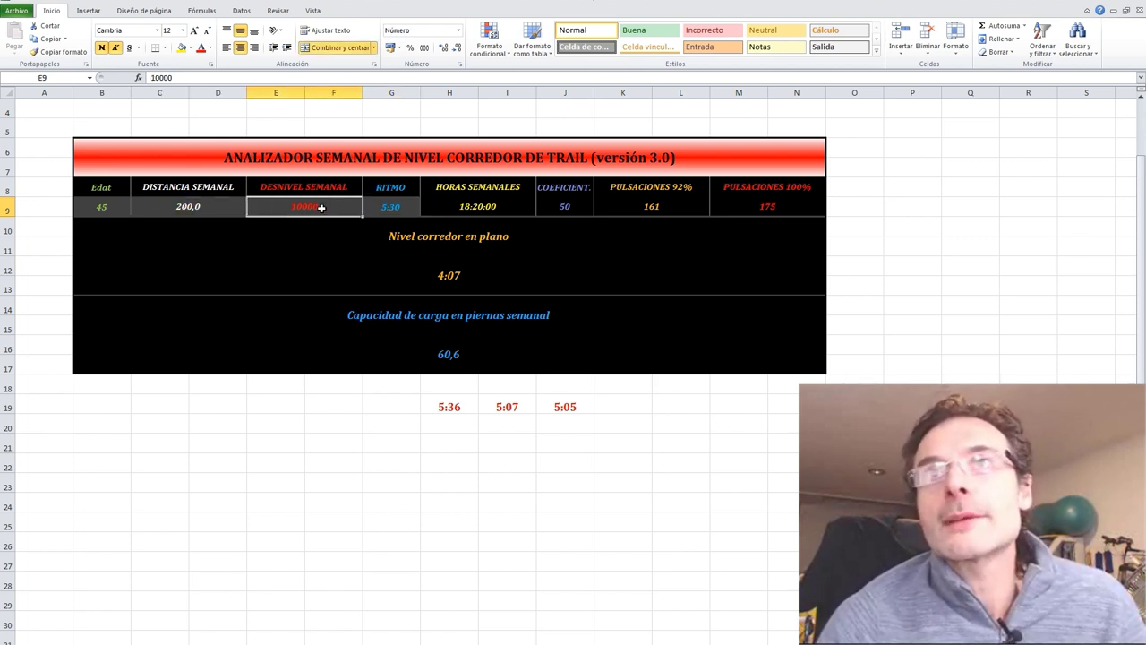
click(396, 207)
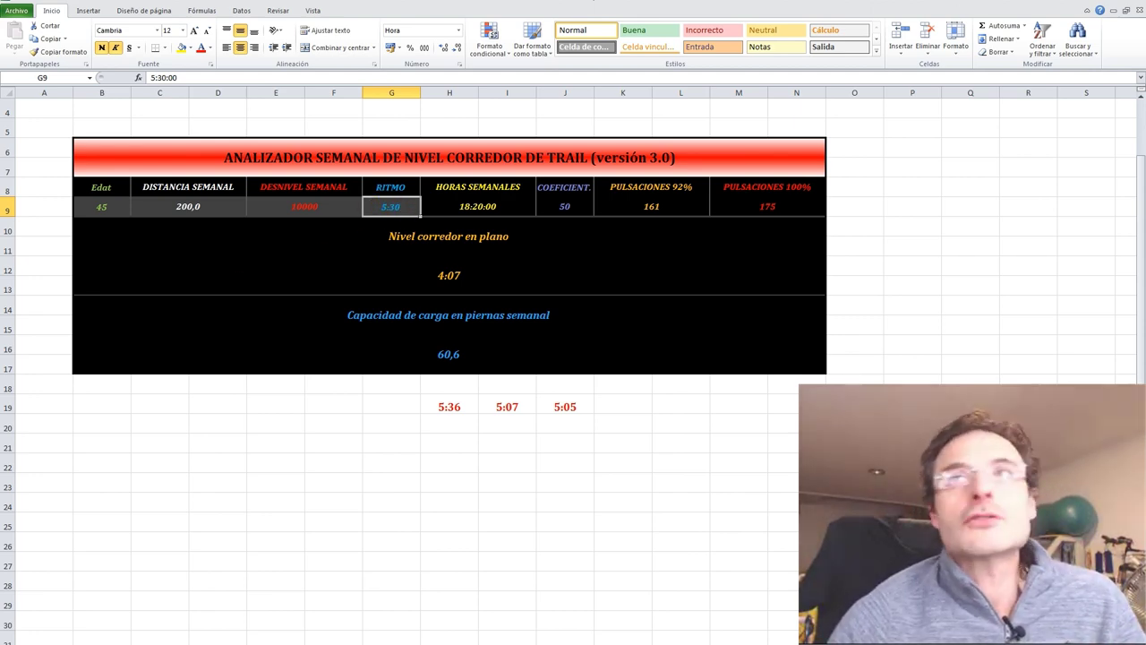
Step: Switch to the DIRECTO TRAIL club page on Strava in the browser and show last week's leaderboard
key(alt+Tab)
drag(656, 12, 682, 13)
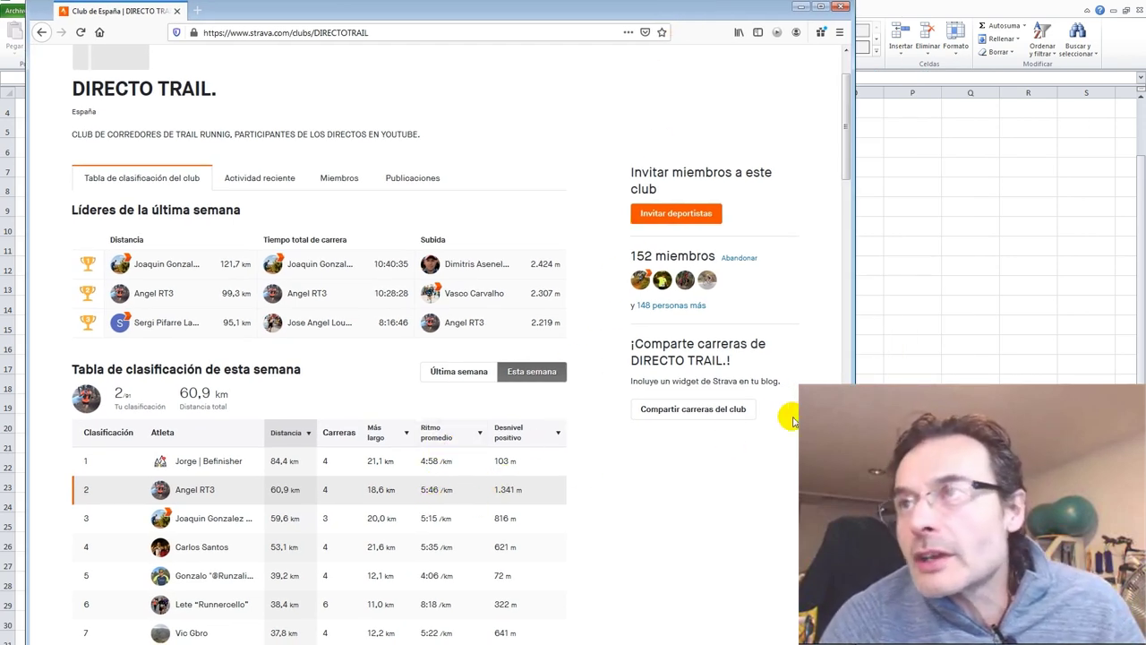
drag(844, 158, 853, 199)
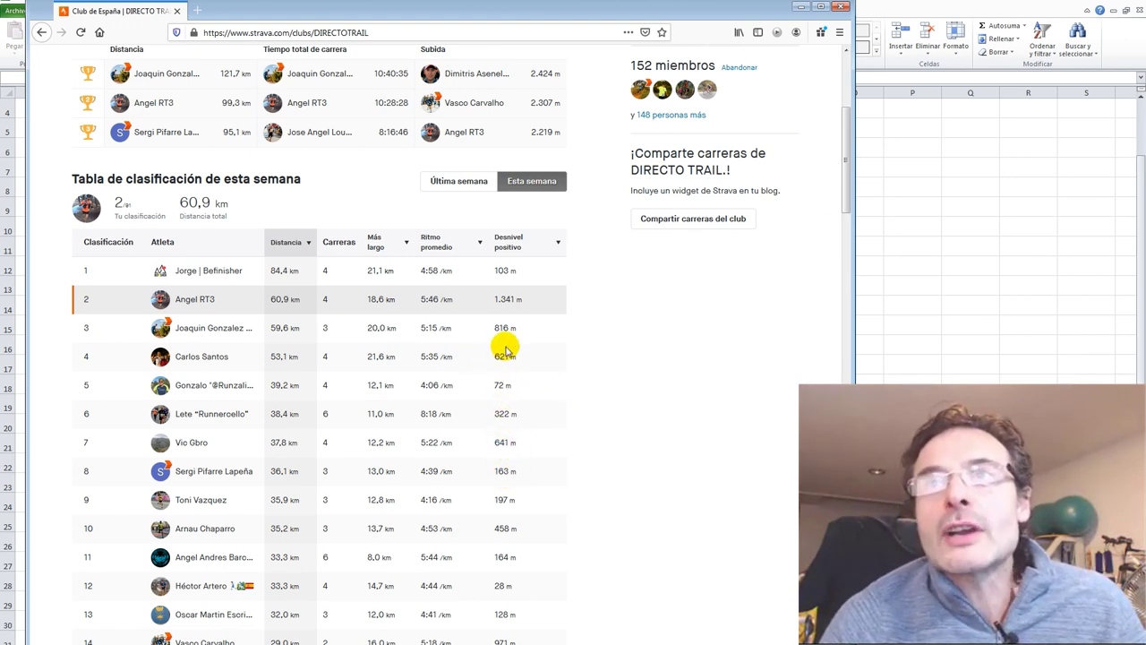
click(492, 183)
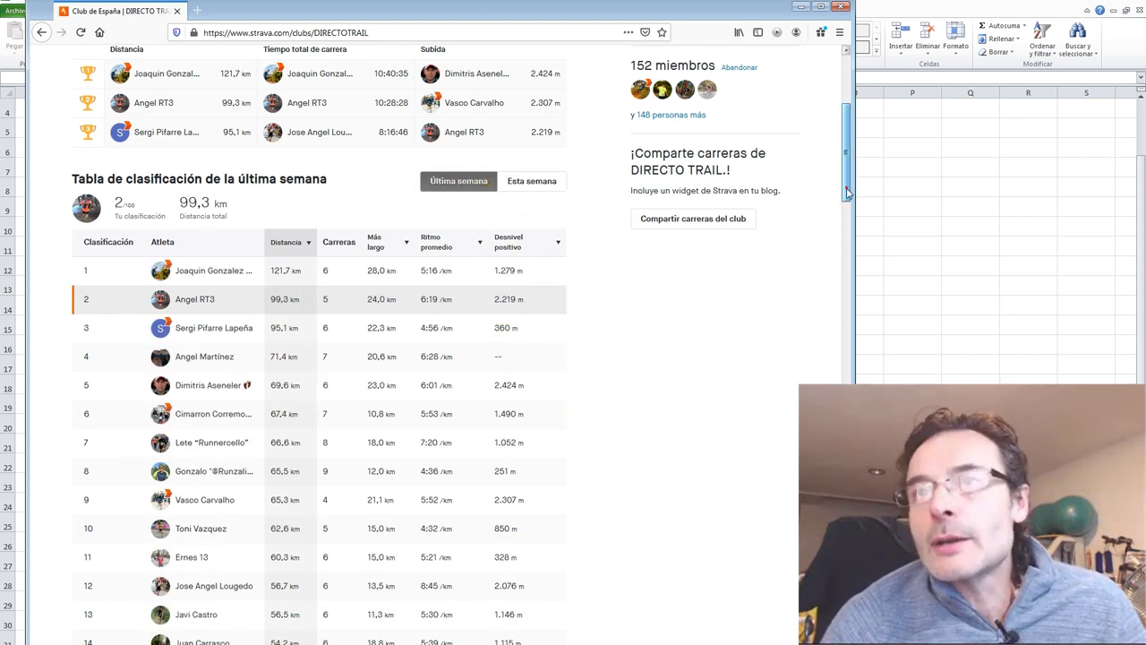
drag(844, 185, 850, 204)
scroll(798, 238, up, 1)
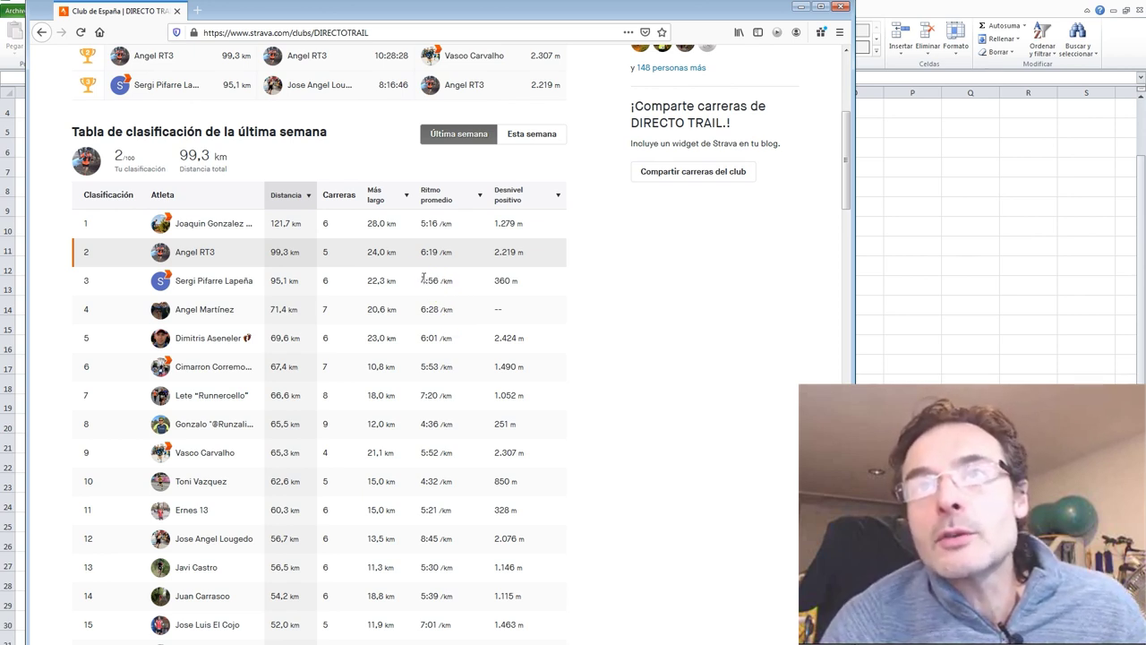
Step: Highlight the average paces of the third- and second-ranked runners in last week's leaderboard, and return to the start of the club page
drag(419, 280, 445, 281)
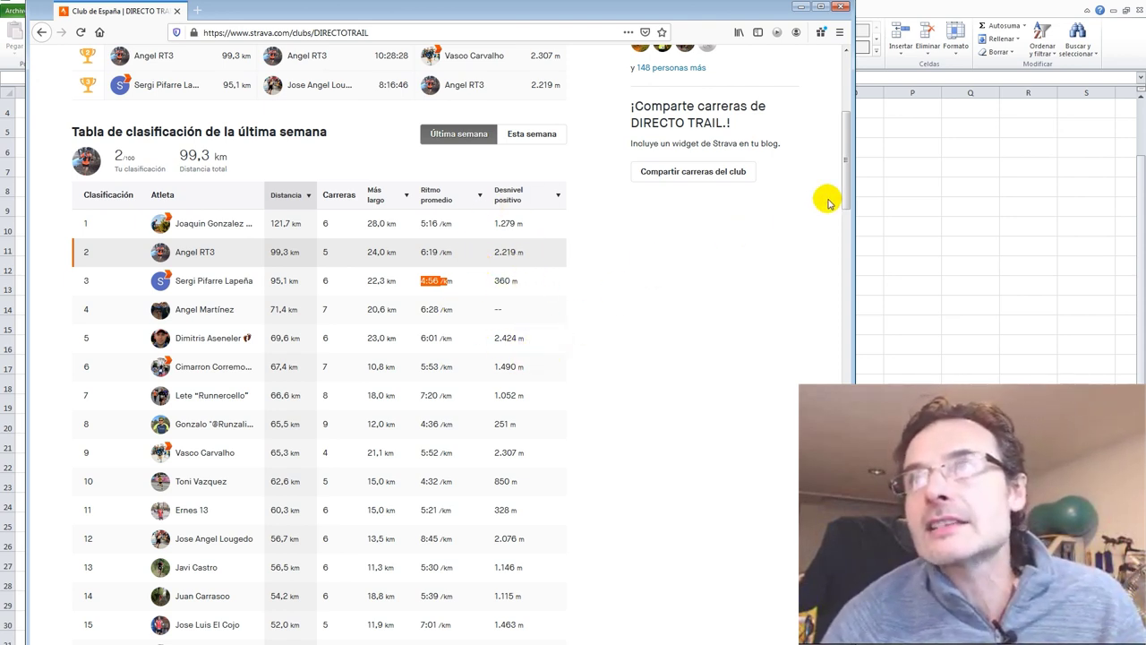
mouse_move(848, 194)
mouse_down()
mouse_move(862, 228)
mouse_move(860, 164)
mouse_move(860, 195)
mouse_up()
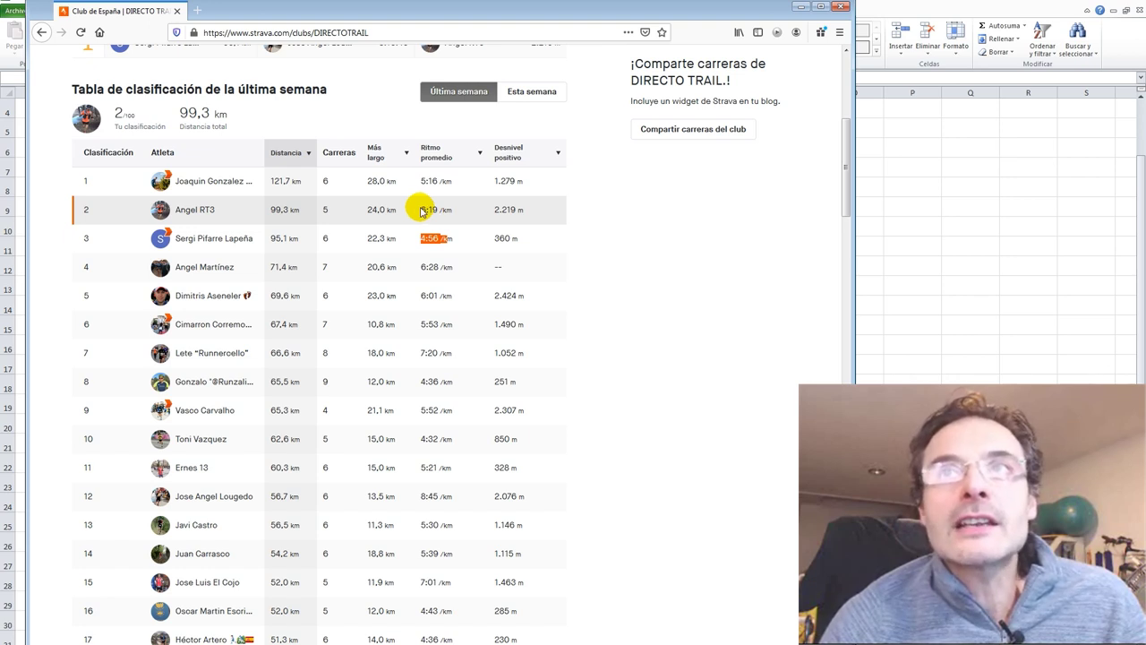
drag(430, 209, 450, 209)
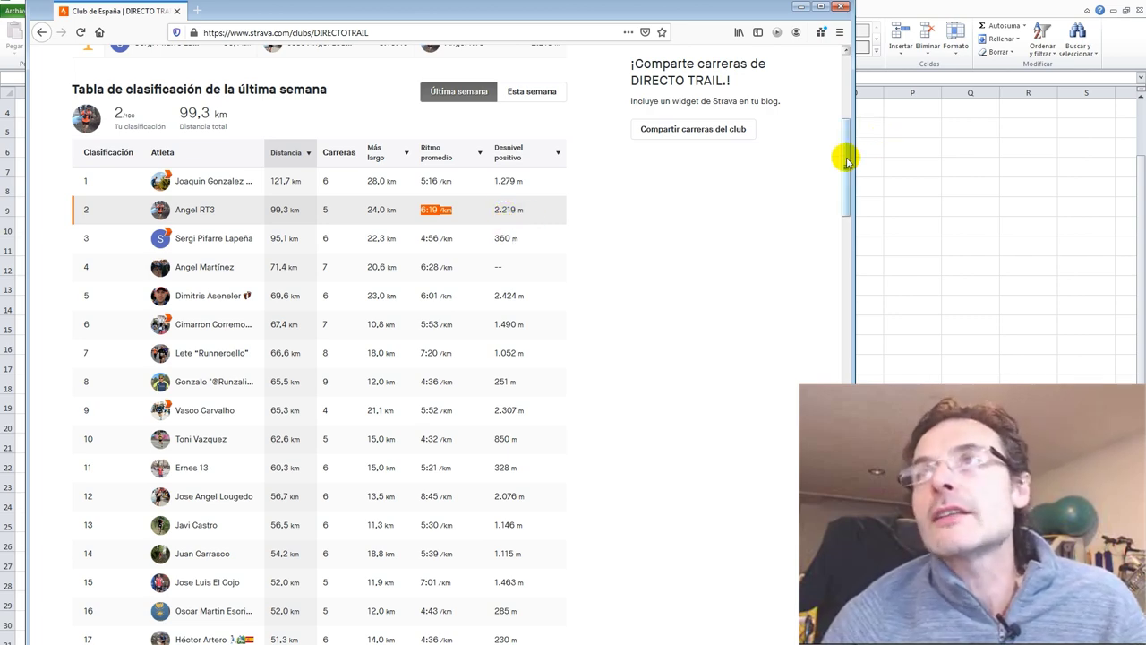
drag(844, 159, 849, 94)
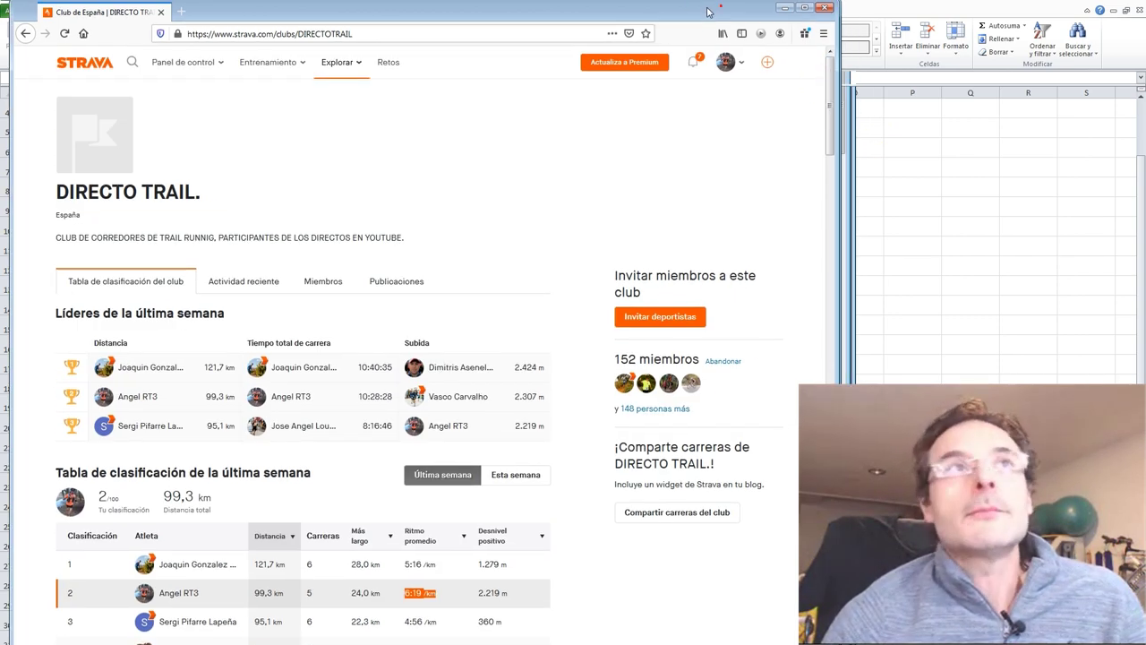